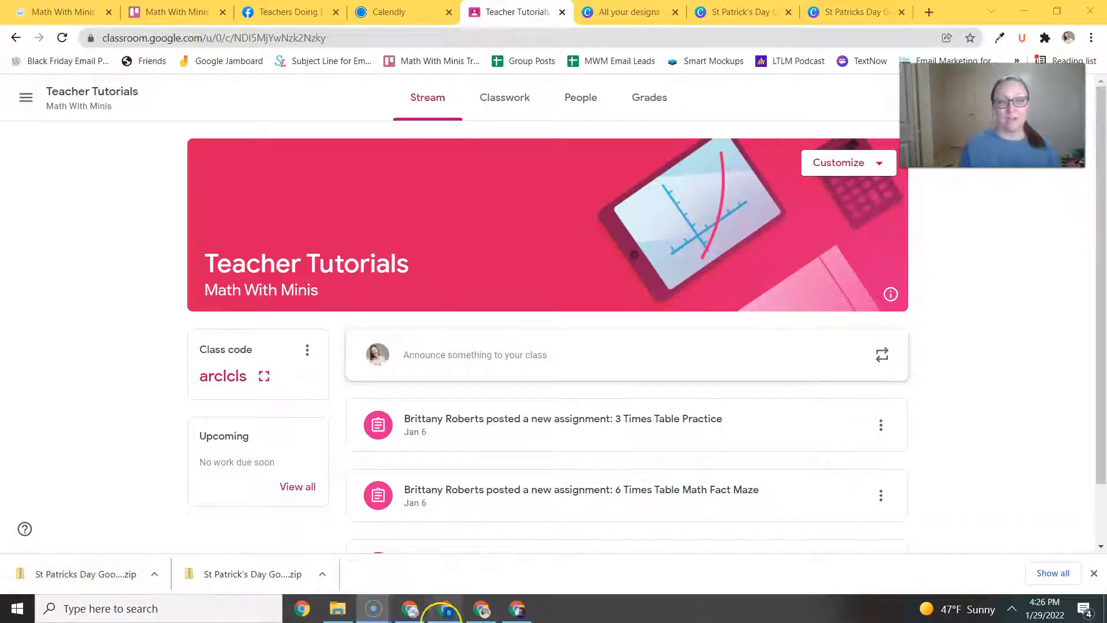
# - Open the class theme gallery and browse the General, English & History, and Math & Science header images
pyautogui.click(859, 164)
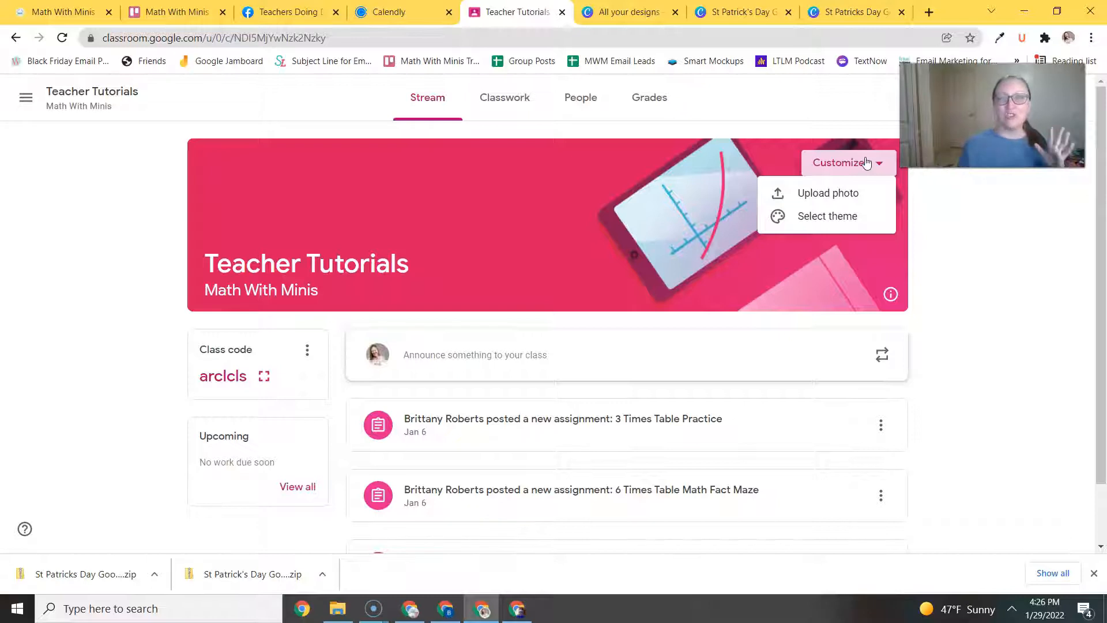
pyautogui.click(860, 226)
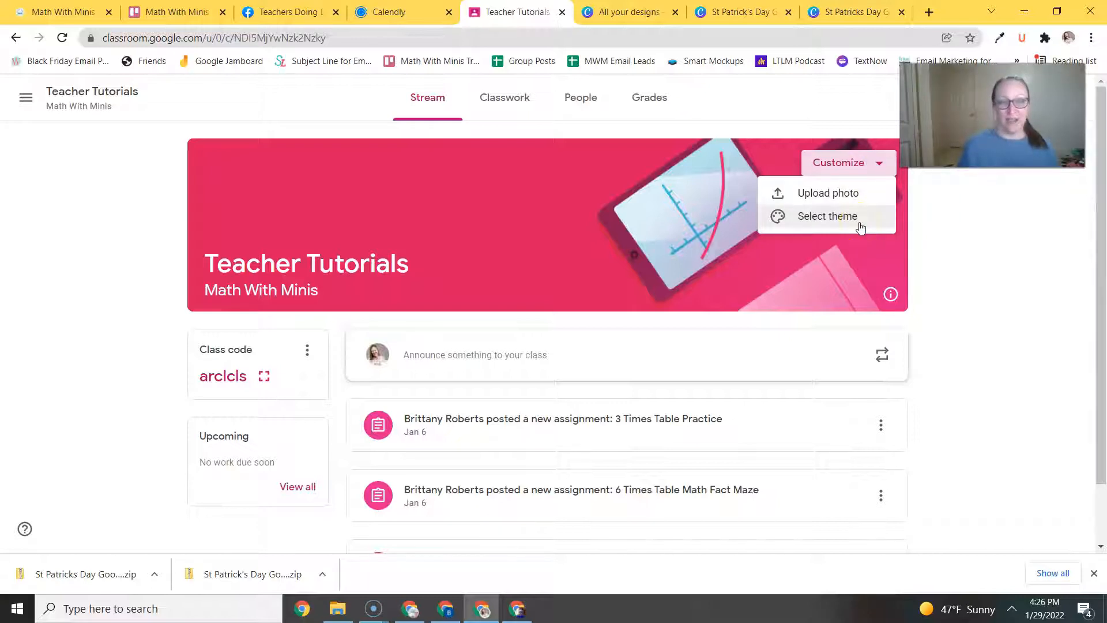
pyautogui.click(846, 223)
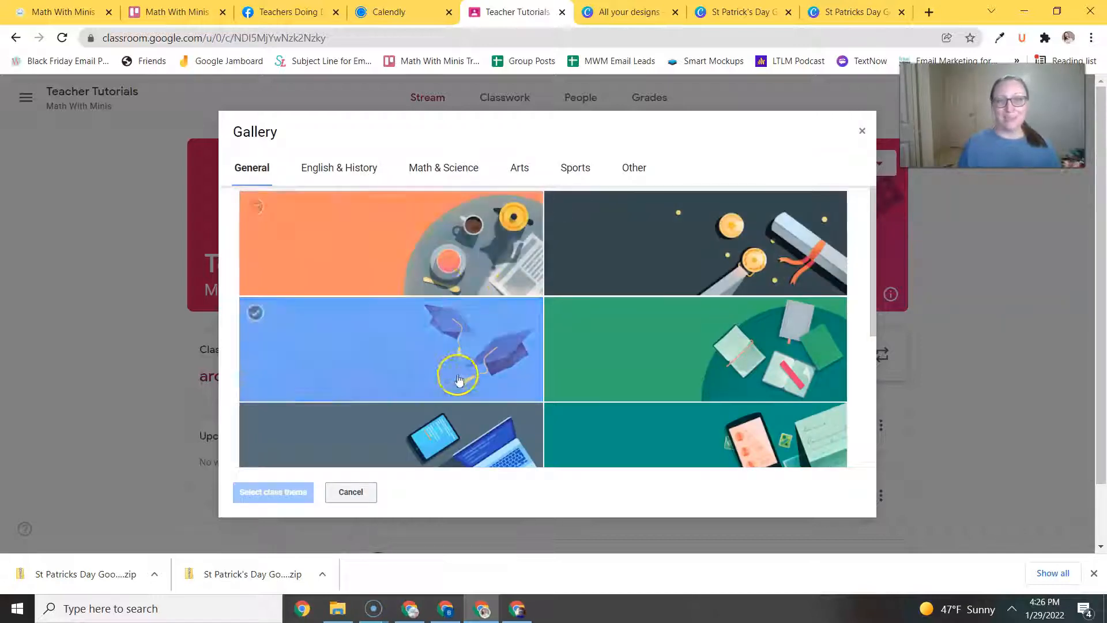
pyautogui.scroll(-1, 441, 288)
pyautogui.scroll(2, 426, 283)
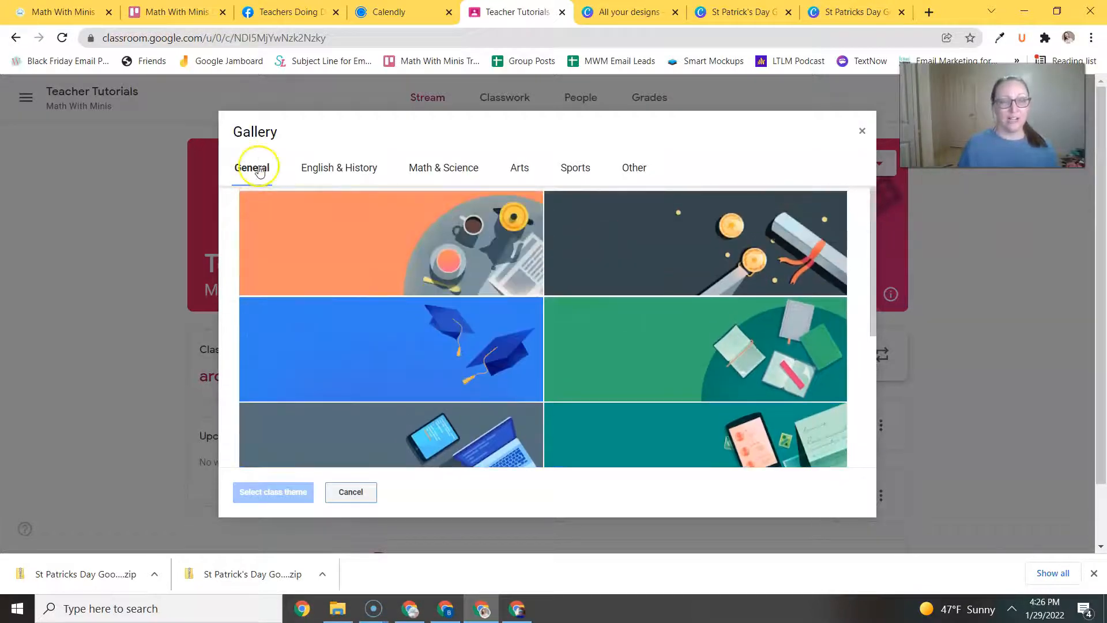
pyautogui.scroll(-5, 328, 230)
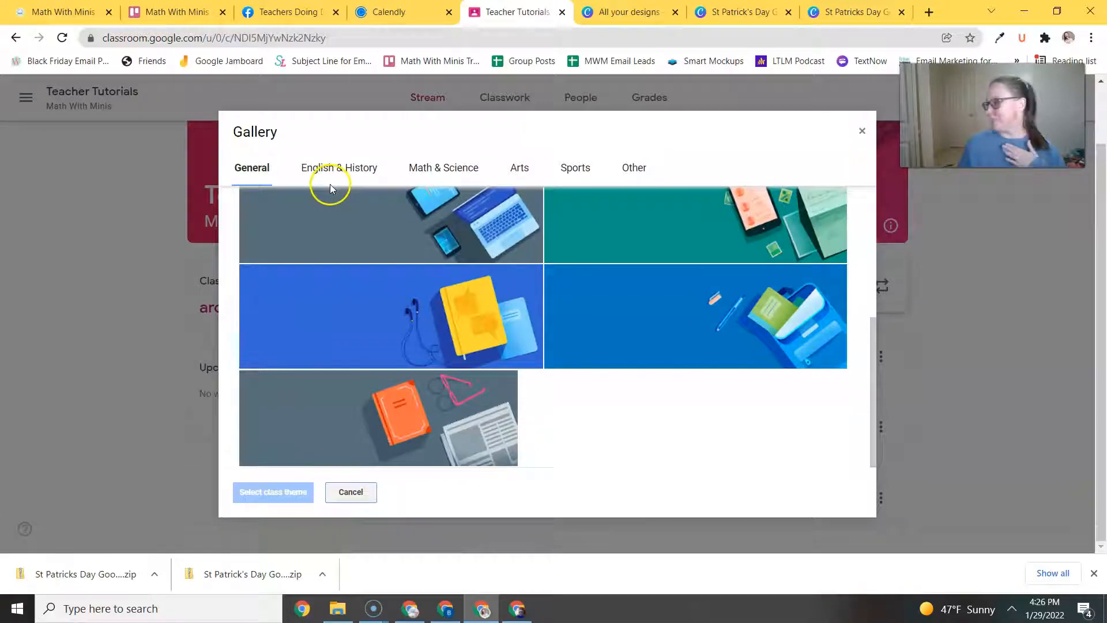
pyautogui.click(338, 167)
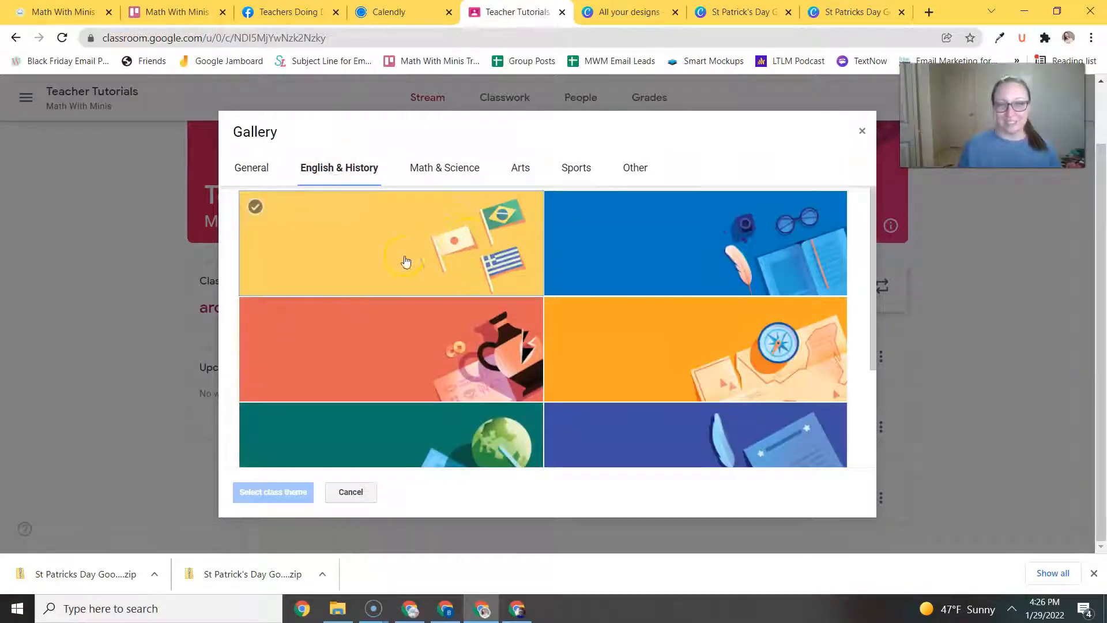
pyautogui.scroll(-3, 386, 260)
pyautogui.click(381, 260)
pyautogui.scroll(3, 381, 260)
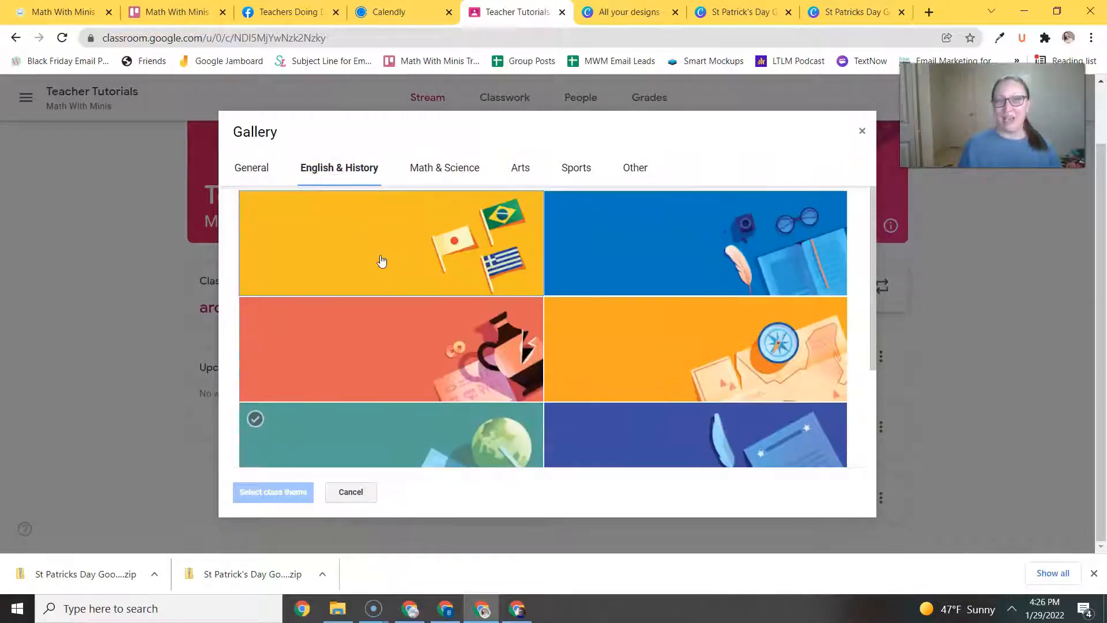
pyautogui.click(425, 170)
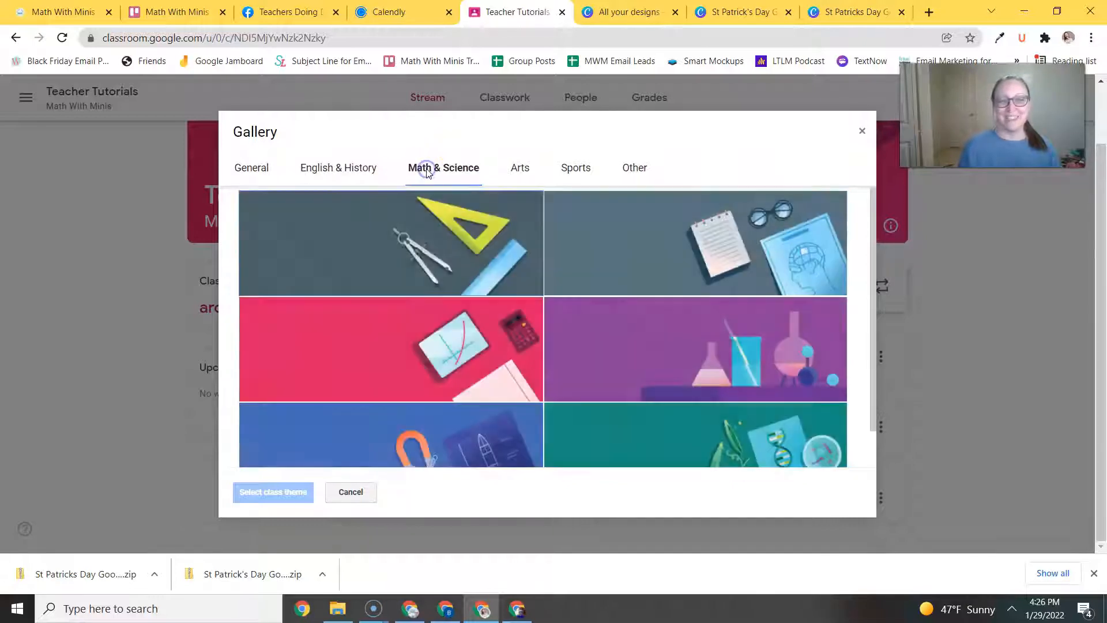
pyautogui.scroll(-1, 418, 281)
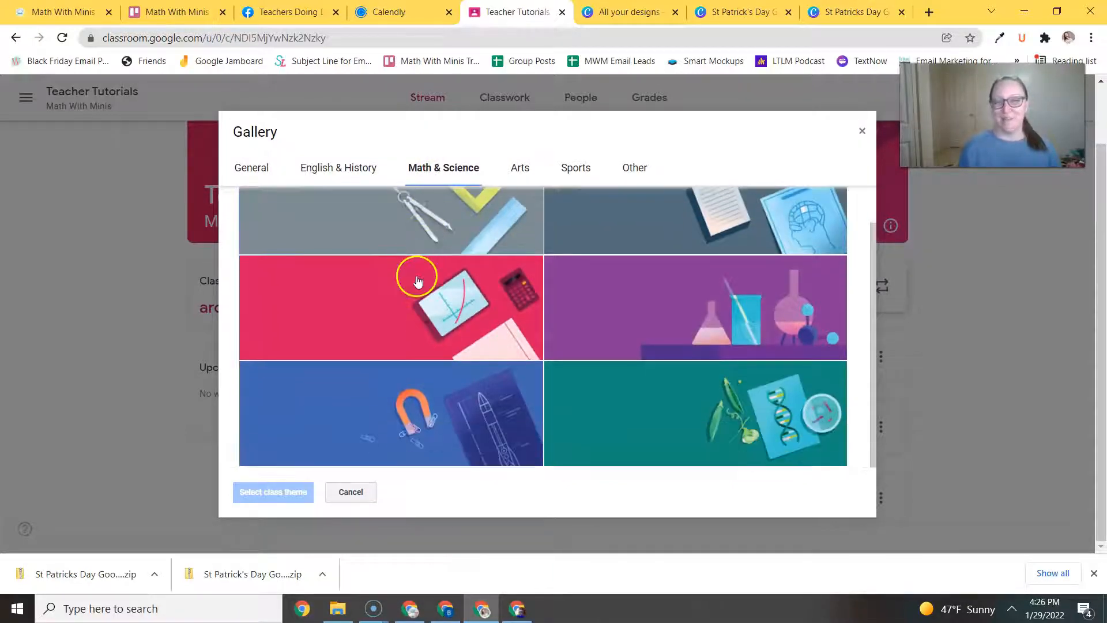
pyautogui.scroll(1, 695, 314)
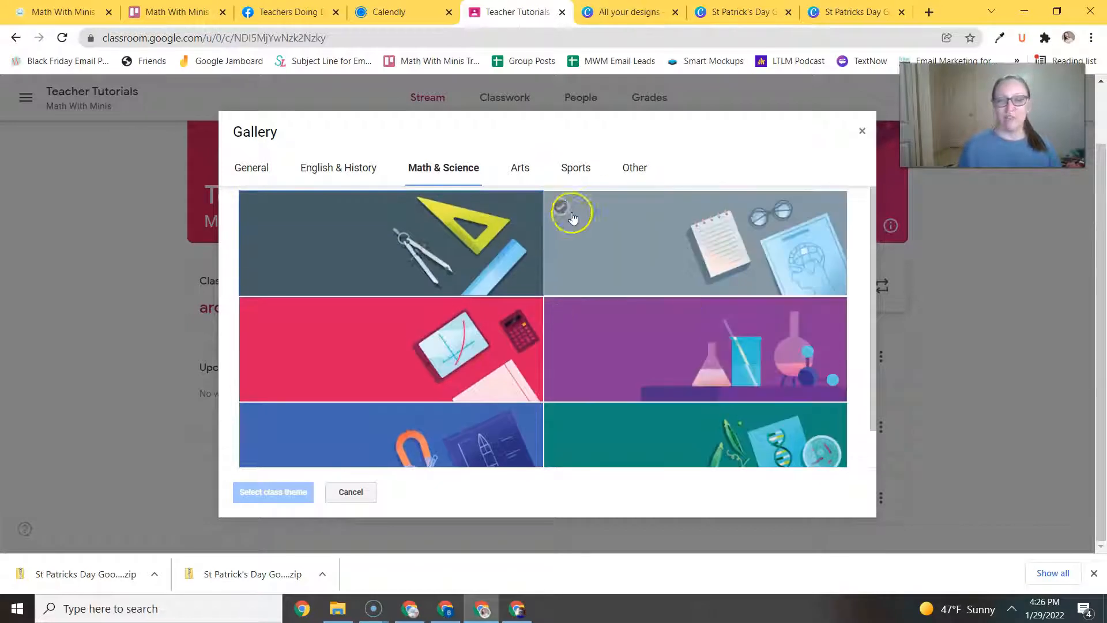
# - Browse the Arts, Sports and Other categories of the class theme gallery
pyautogui.click(519, 174)
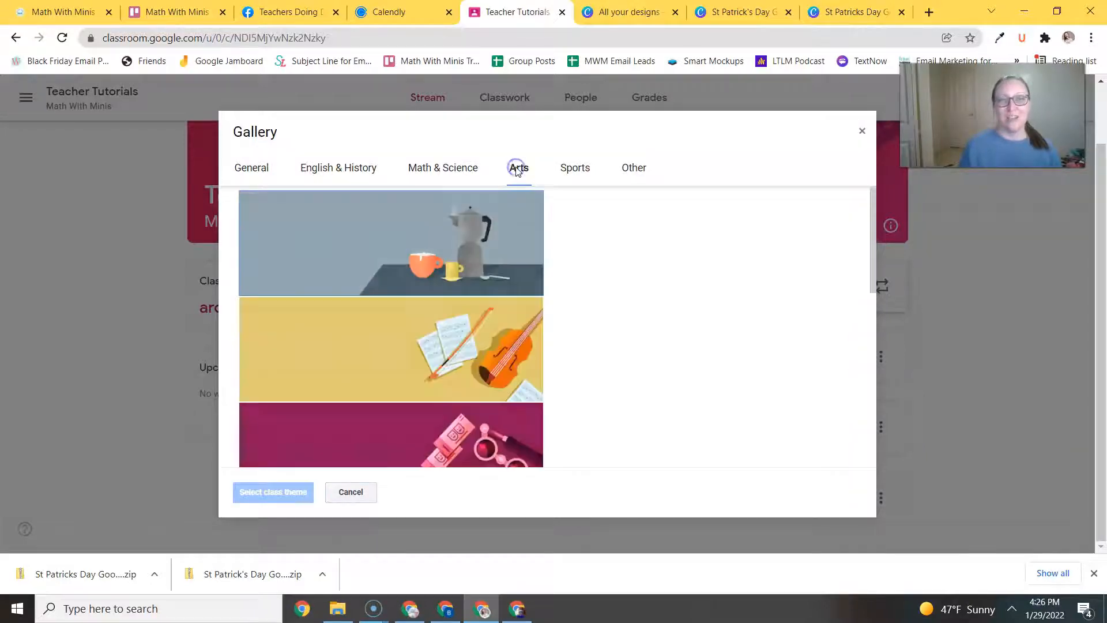
pyautogui.scroll(-6, 416, 225)
pyautogui.scroll(-2, 415, 230)
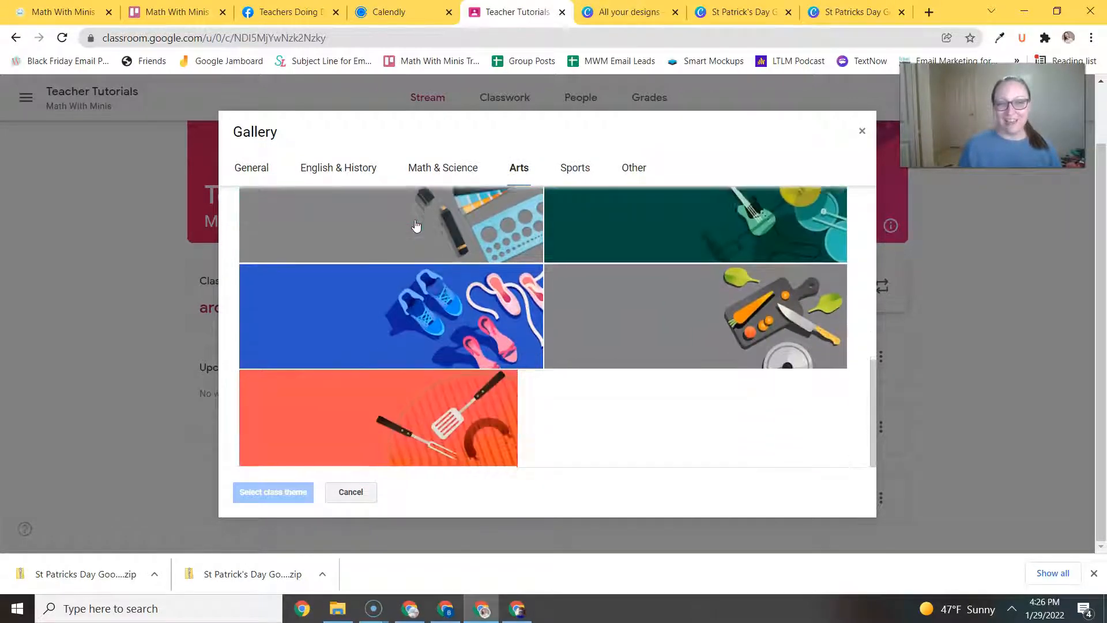
pyautogui.scroll(8, 415, 230)
pyautogui.click(589, 166)
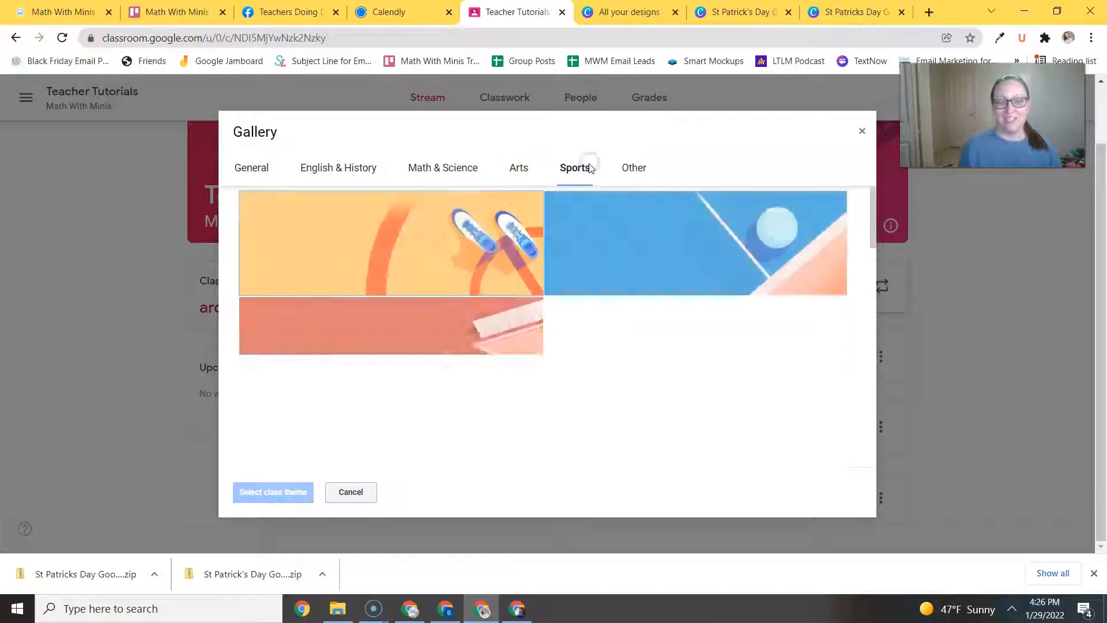
pyautogui.scroll(-7, 403, 338)
pyautogui.scroll(-8, 404, 341)
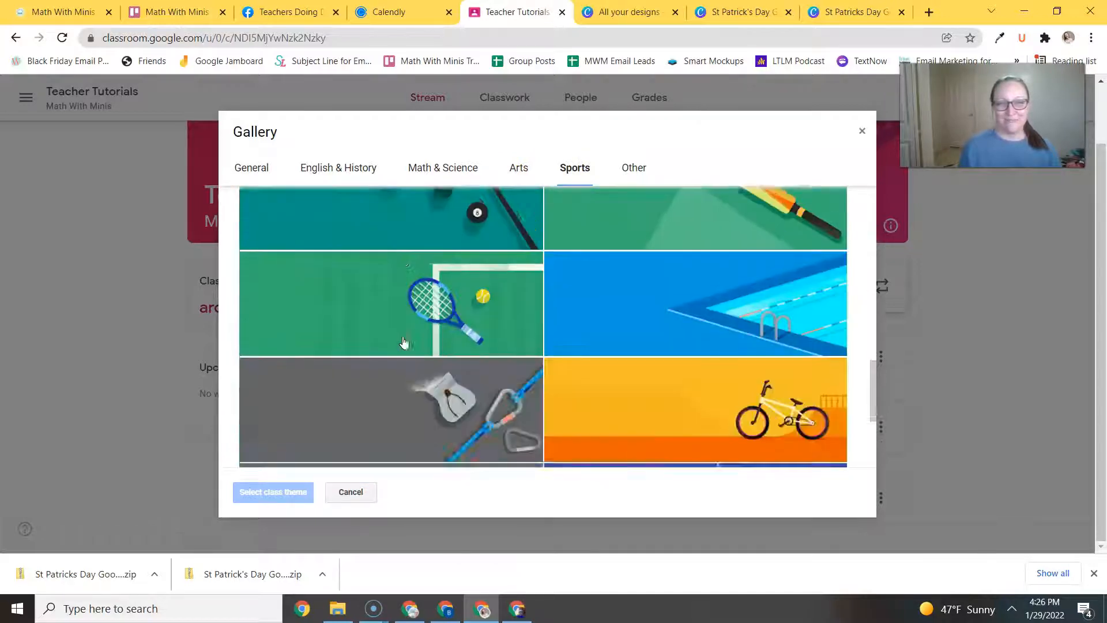
pyautogui.click(627, 172)
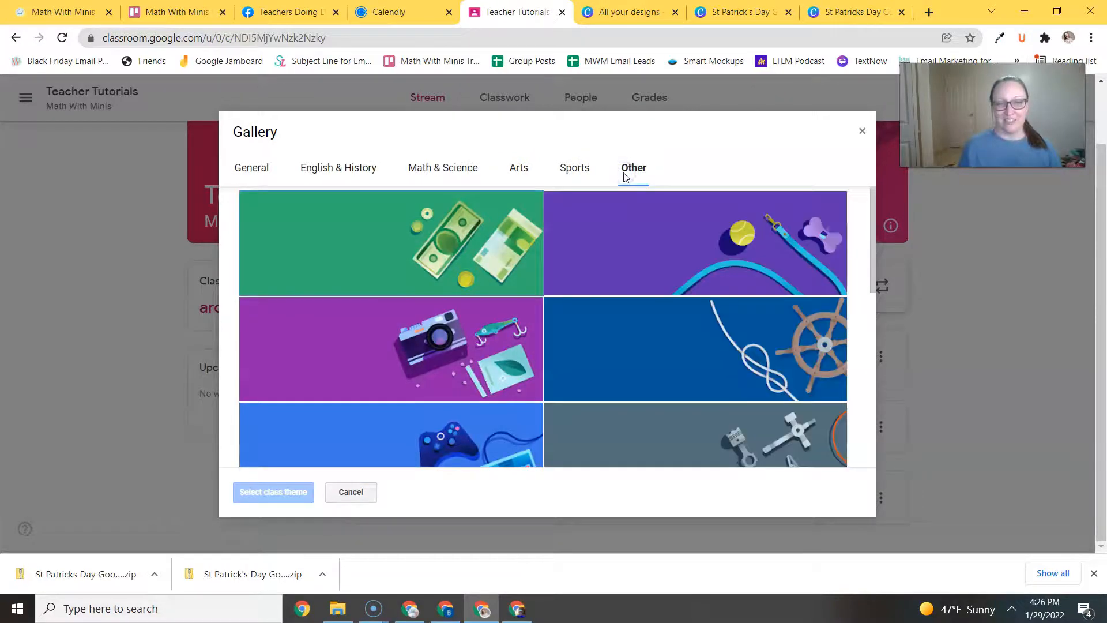
pyautogui.scroll(-4, 306, 236)
pyautogui.scroll(4, 308, 239)
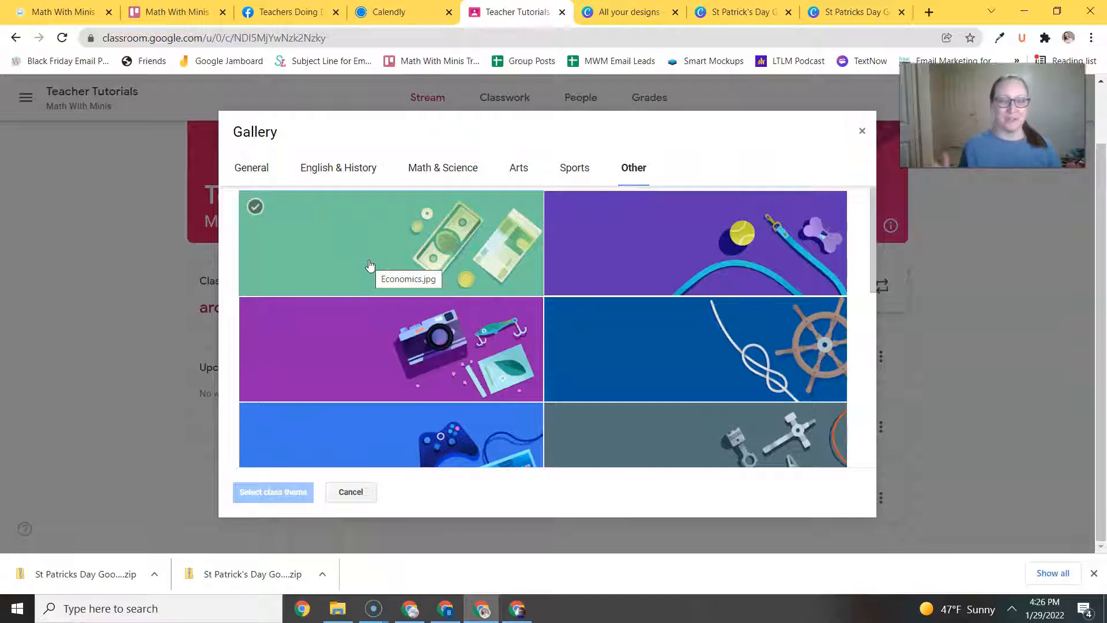
# - Choose the green Economics image with banknotes and coins and apply it as the class theme
pyautogui.click(376, 229)
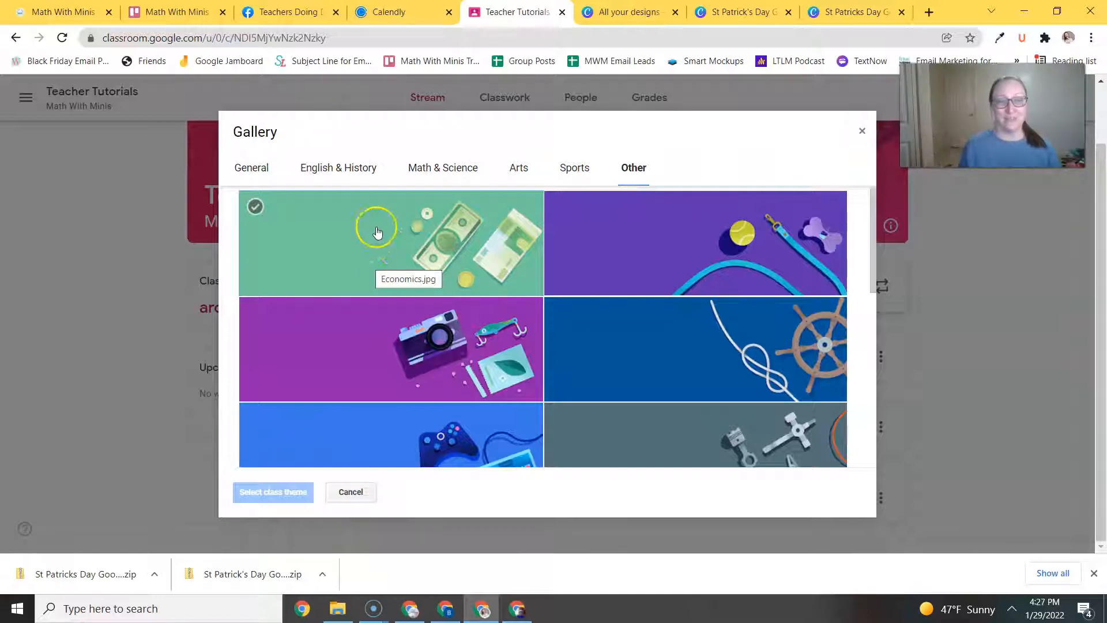
pyautogui.click(332, 239)
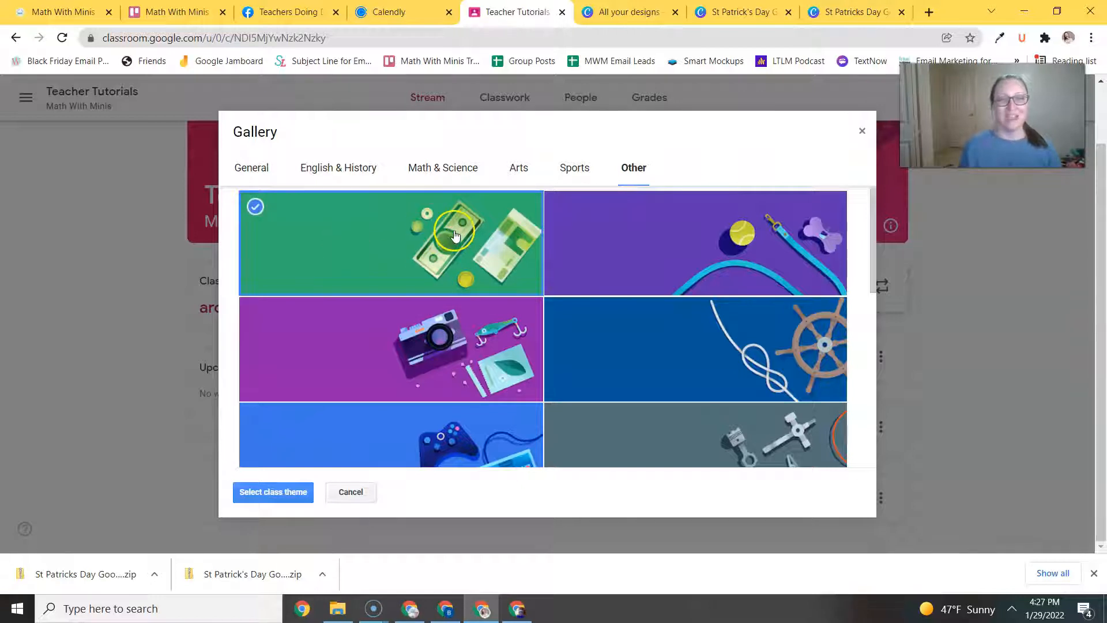
pyautogui.click(259, 505)
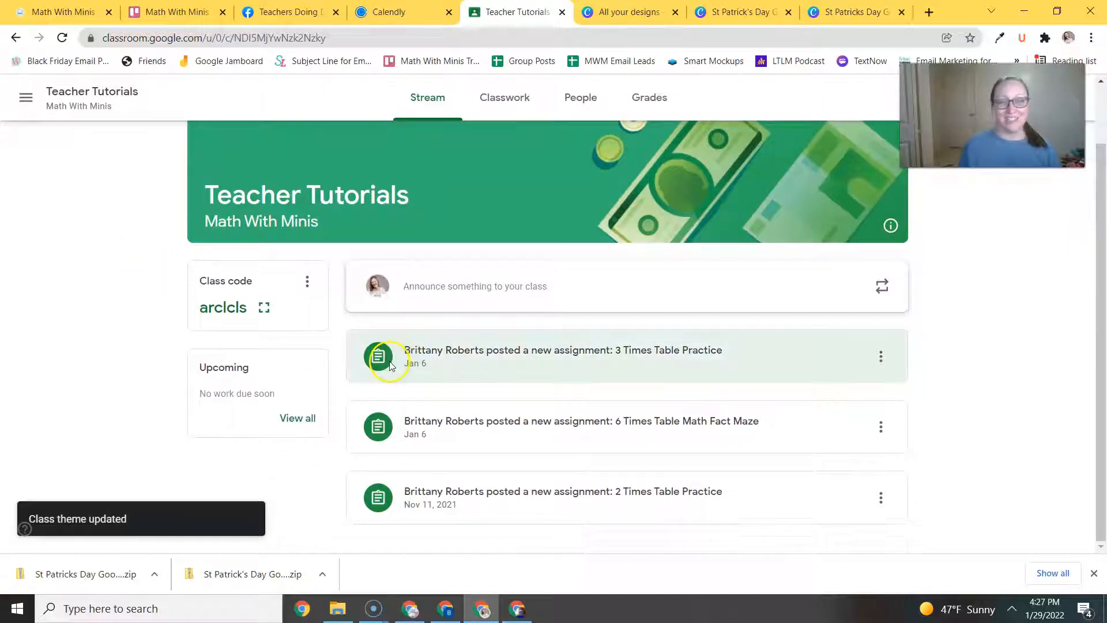
# - Check how the new theme colour looks on the Classwork and People pages, and return to the Stream
pyautogui.scroll(2, 403, 288)
pyautogui.click(507, 97)
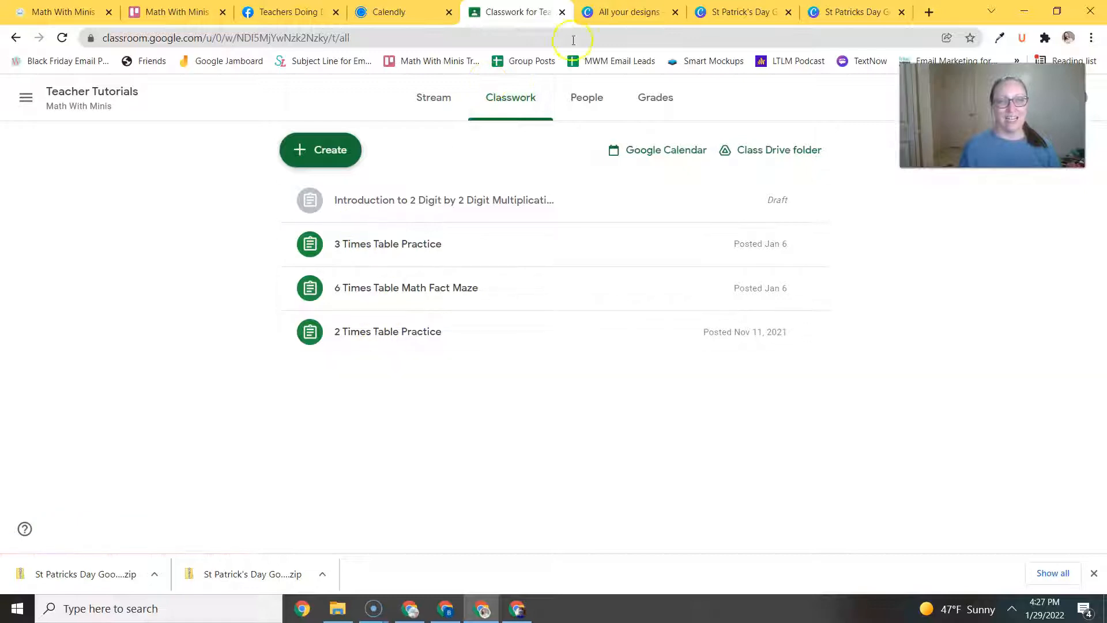
pyautogui.click(566, 94)
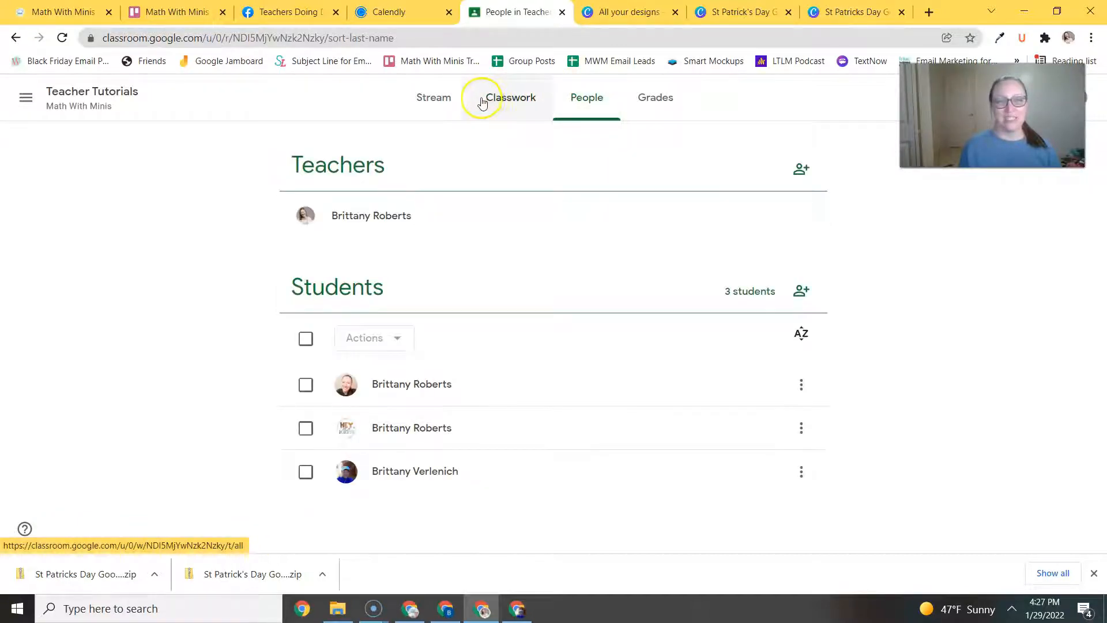
pyautogui.click(432, 111)
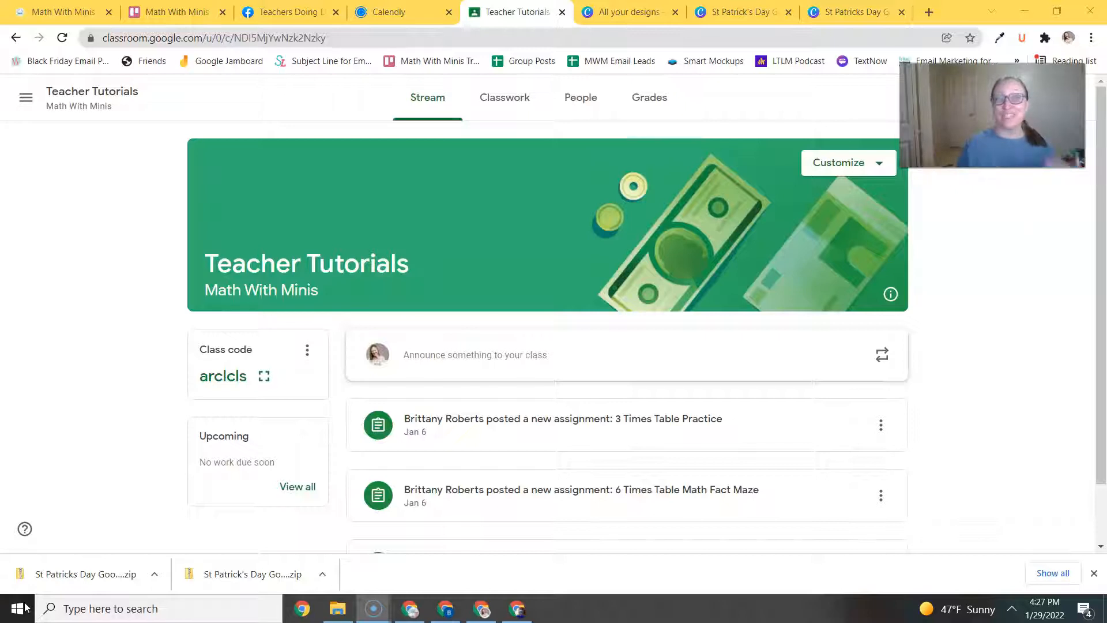
# - Upload banner image 1.png from the Downloads folder as a custom class header photo
pyautogui.click(865, 166)
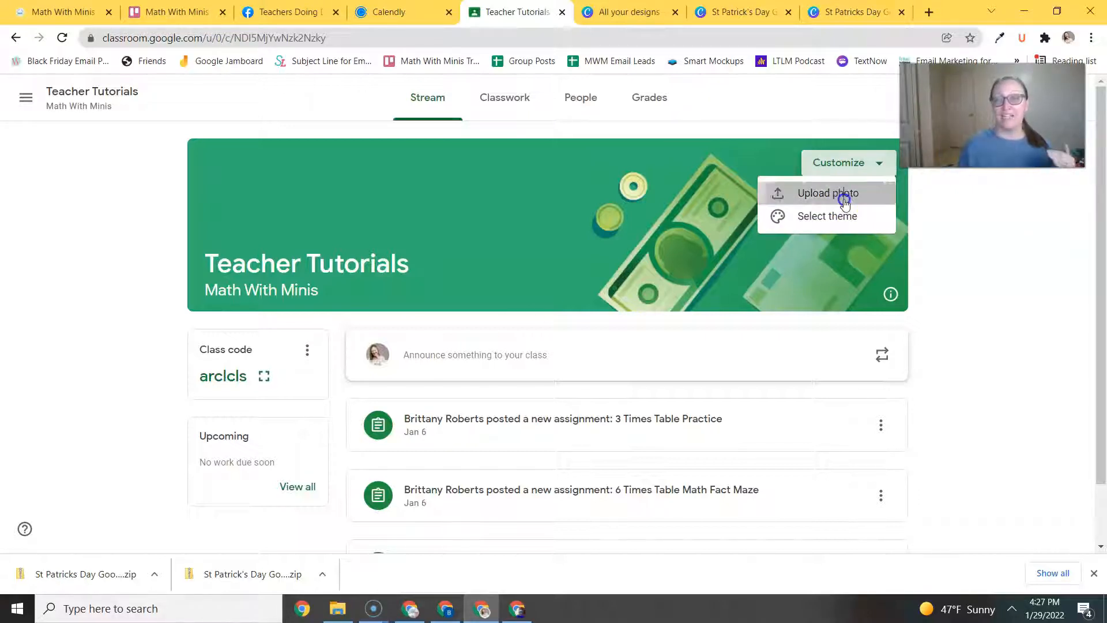
pyautogui.click(846, 197)
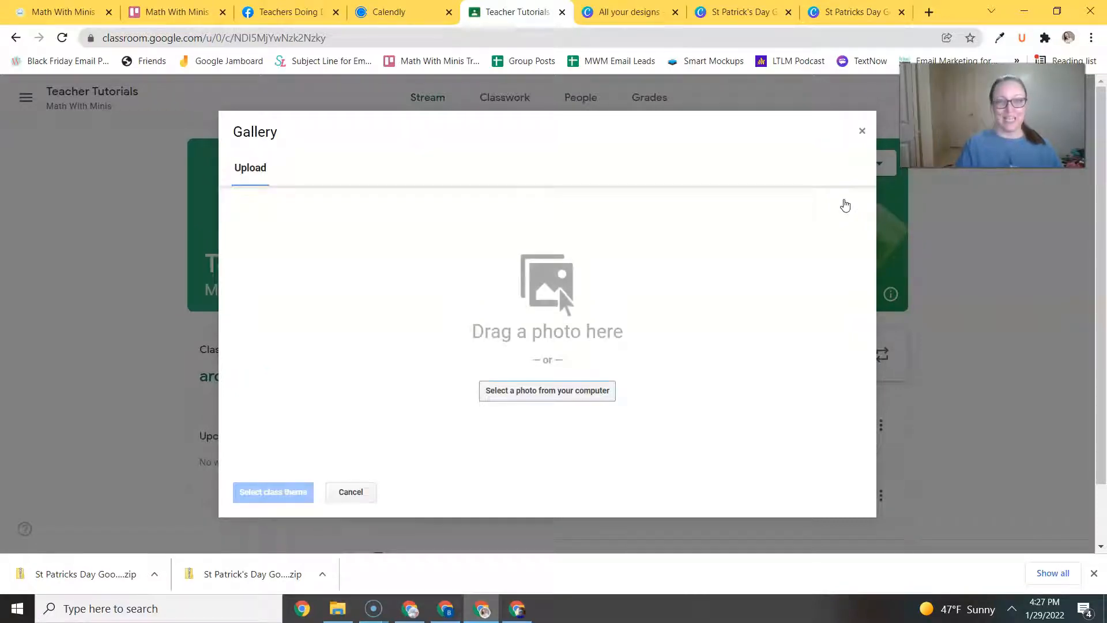
pyautogui.click(554, 390)
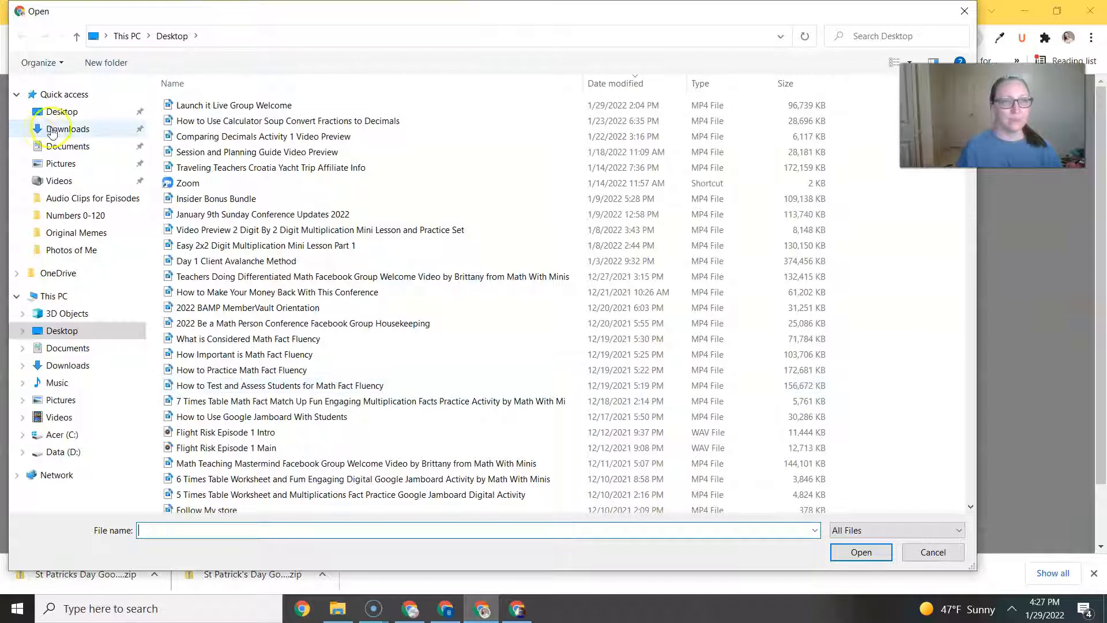
pyautogui.click(53, 130)
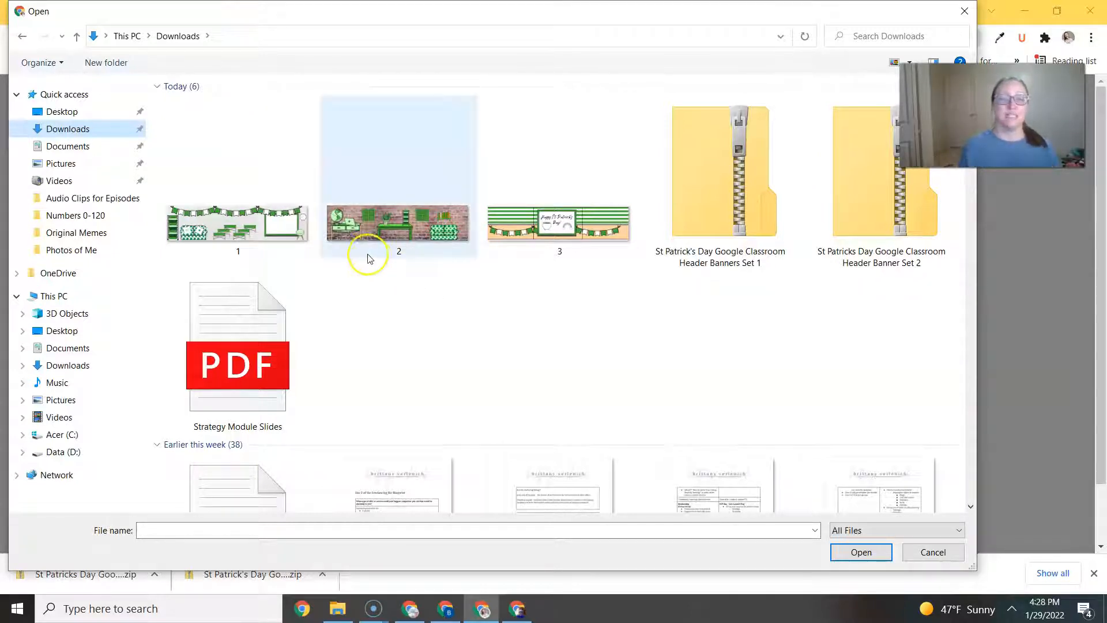
pyautogui.click(209, 229)
pyautogui.click(868, 552)
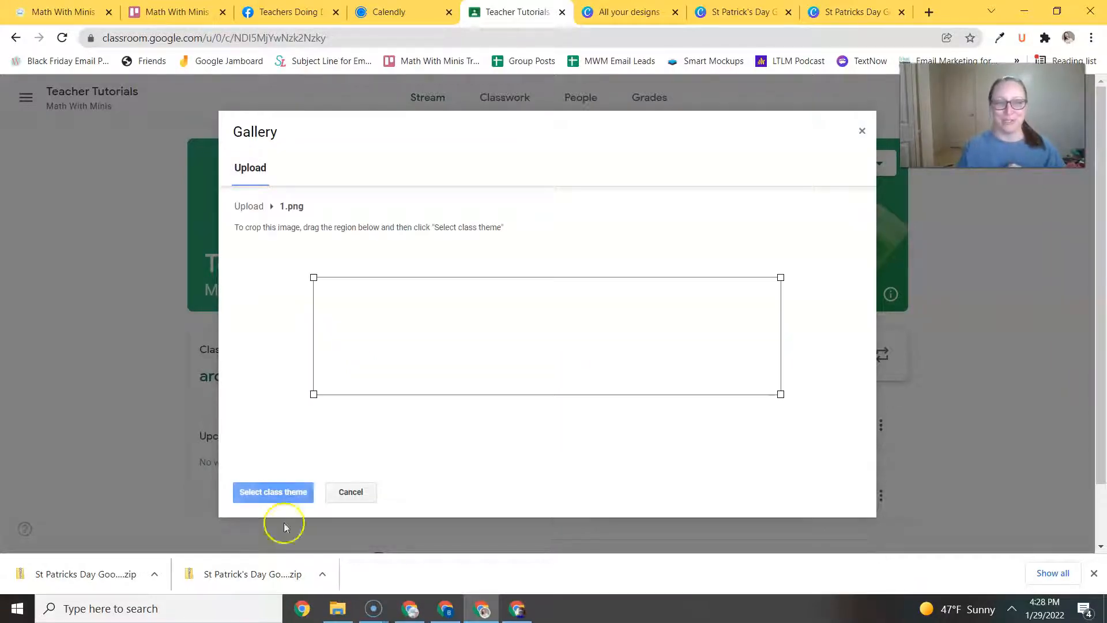
# - Expand the crop region to cover the whole 1.png banner and set it as the class theme
pyautogui.moveTo(507, 346); pyautogui.dragTo(417, 306)
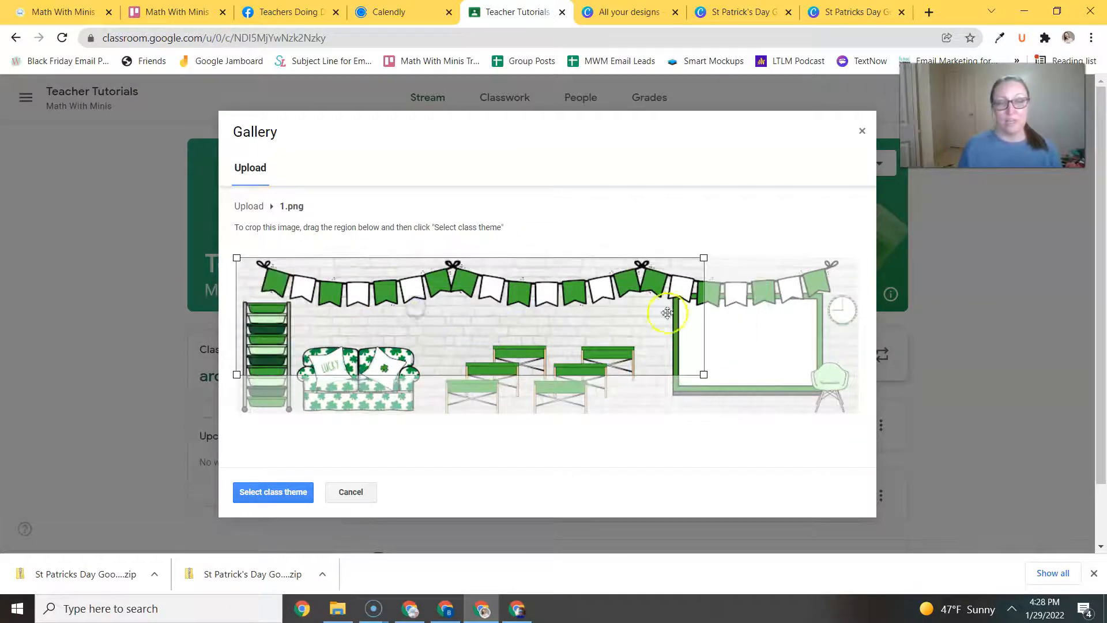
pyautogui.moveTo(704, 375); pyautogui.dragTo(862, 468)
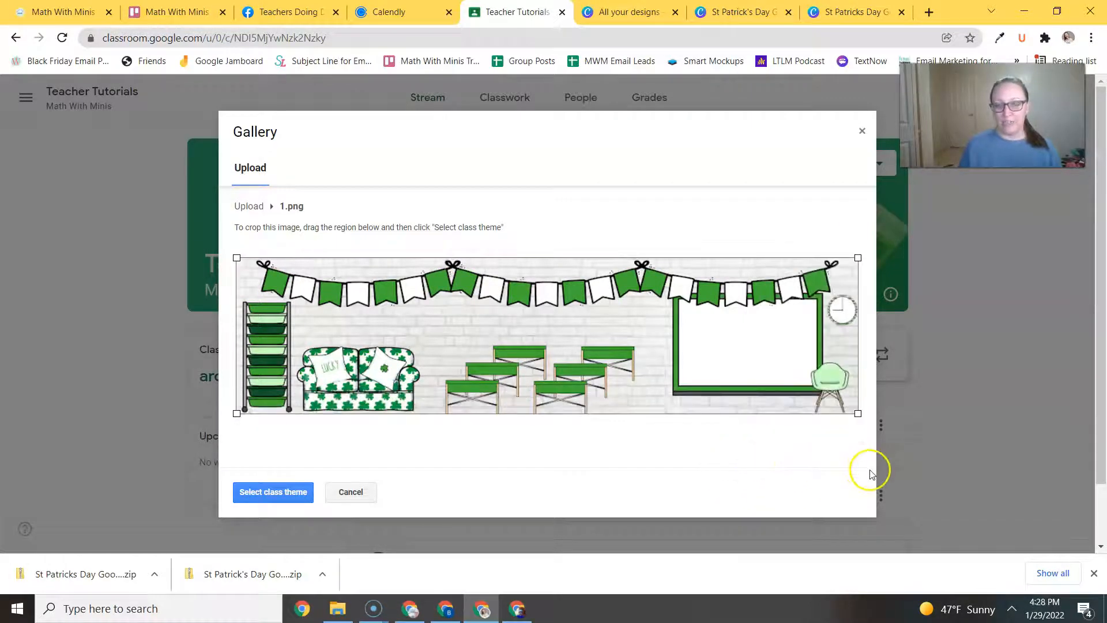
pyautogui.click(262, 492)
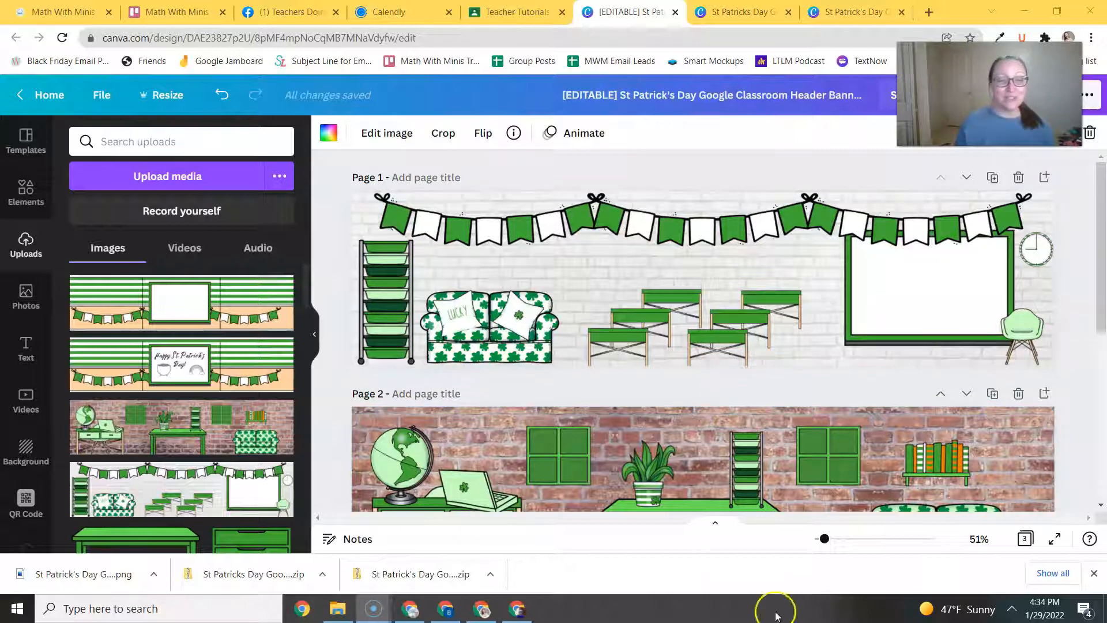
# - In Canva, look through the three pages of the editable St Patrick's Day Google Classroom header banner design
pyautogui.click(22, 606)
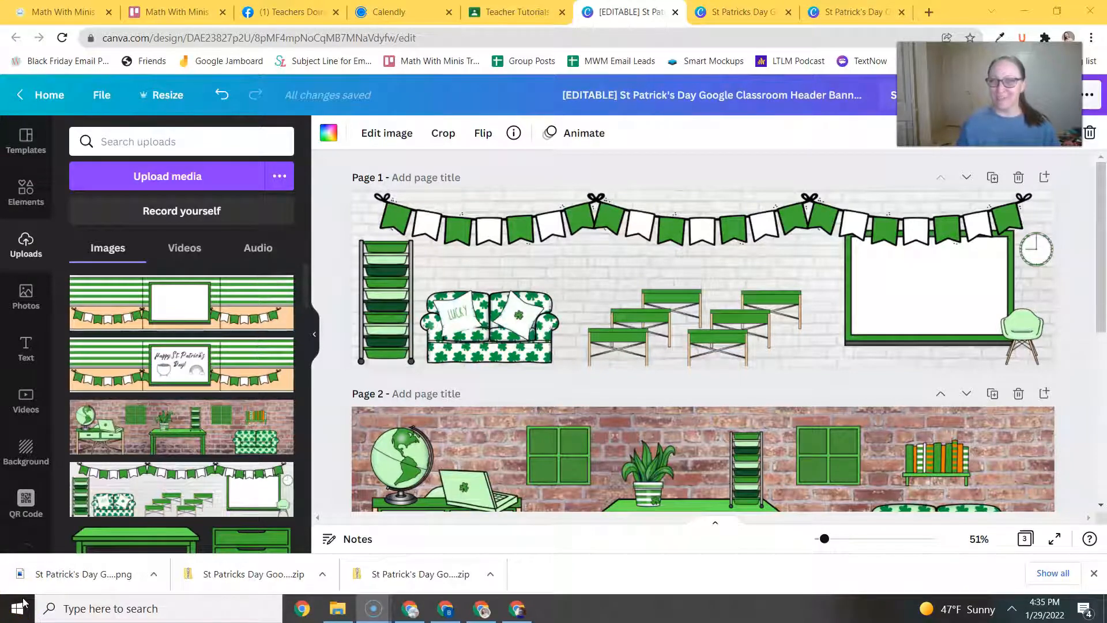
pyautogui.scroll(-4, 715, 325)
pyautogui.scroll(4, 711, 323)
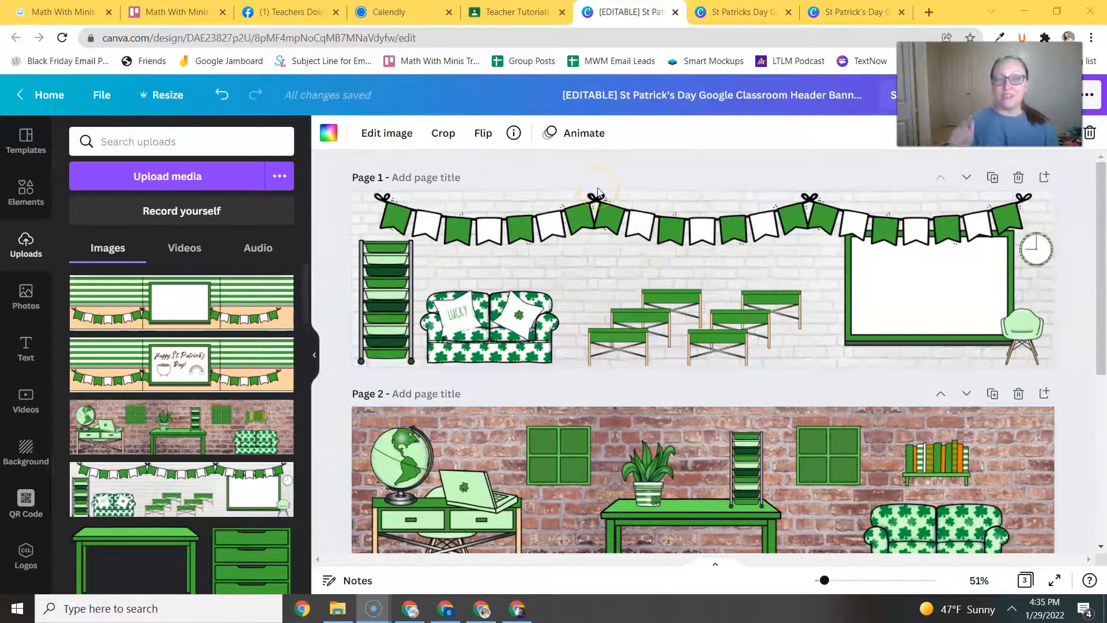
pyautogui.scroll(-5, 605, 213)
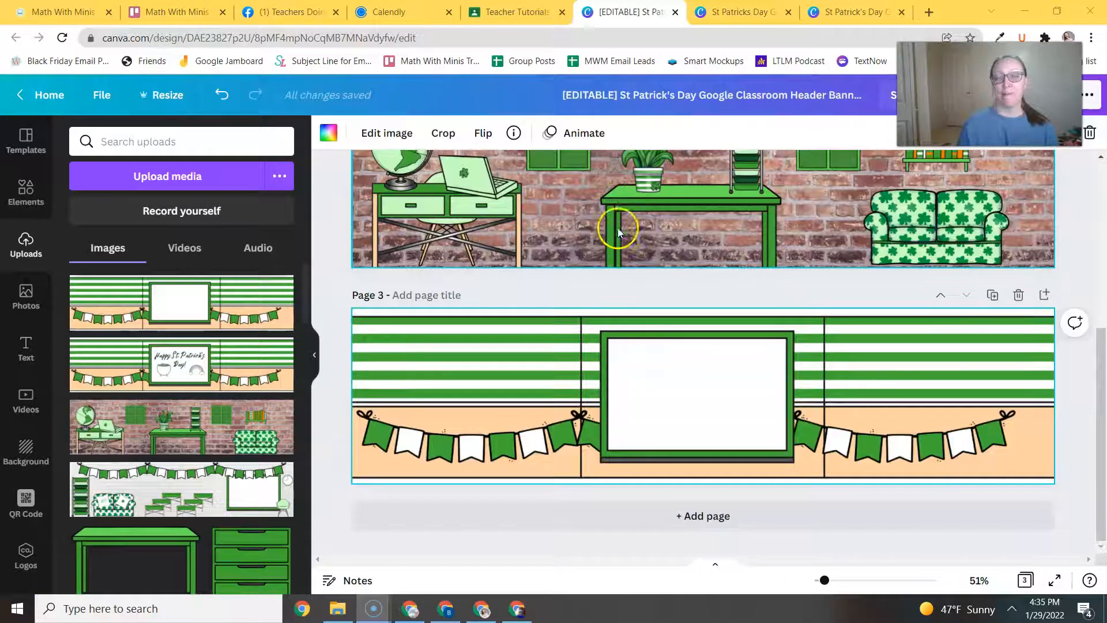
pyautogui.scroll(5, 611, 225)
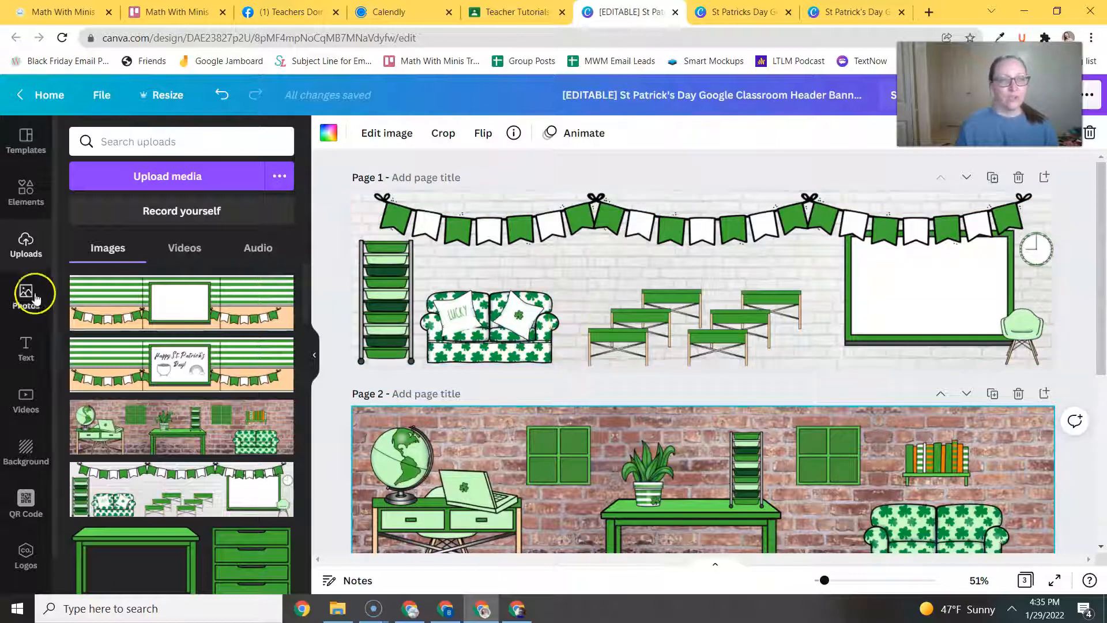
# - Browse the ready-made text styles and font combinations available for the banner
pyautogui.click(23, 347)
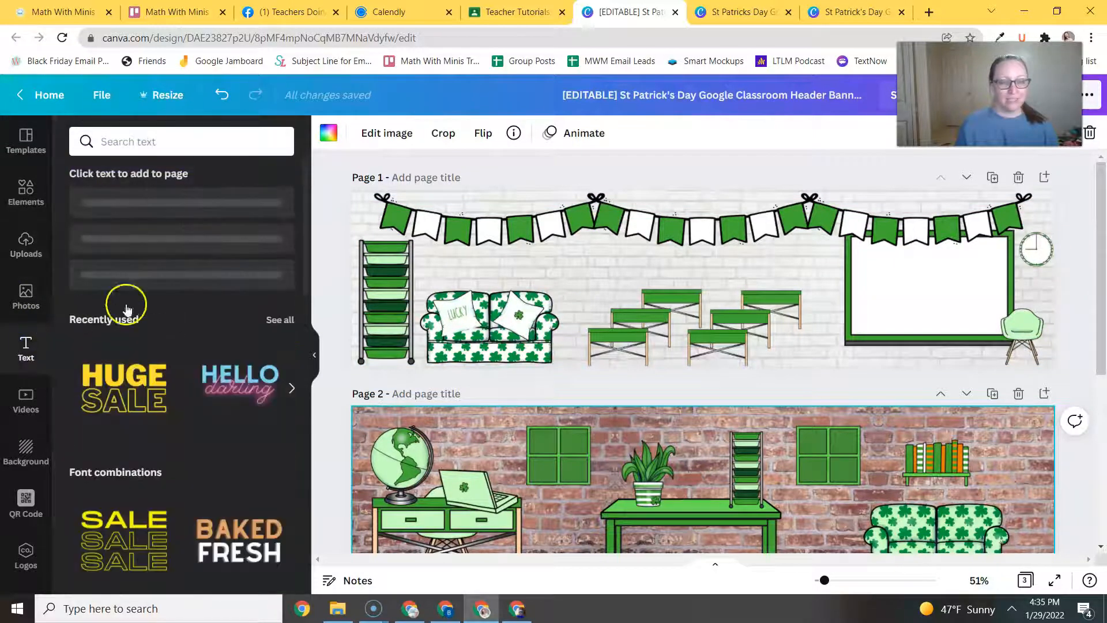
pyautogui.scroll(-4, 207, 349)
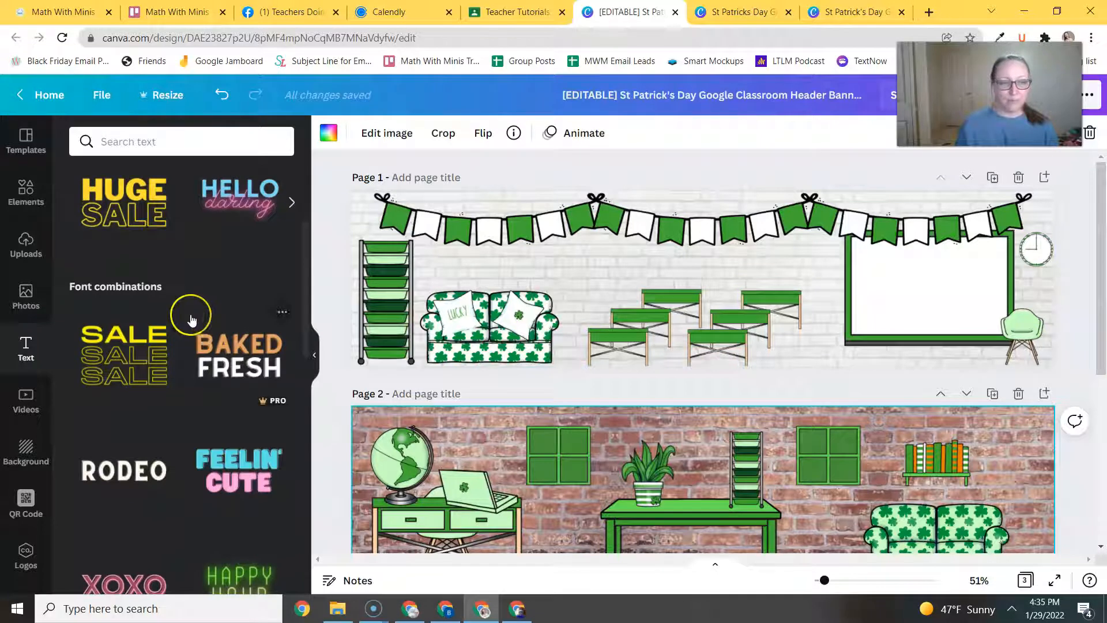
pyautogui.scroll(-4, 193, 316)
pyautogui.scroll(-3, 192, 320)
pyautogui.scroll(-6, 185, 346)
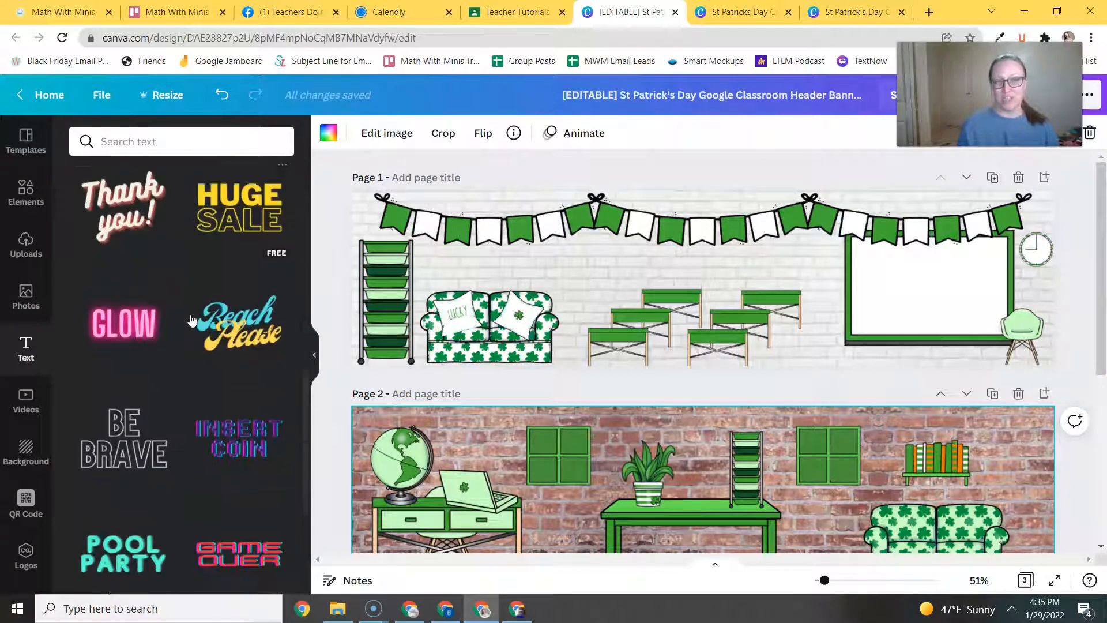
pyautogui.scroll(-6, 179, 379)
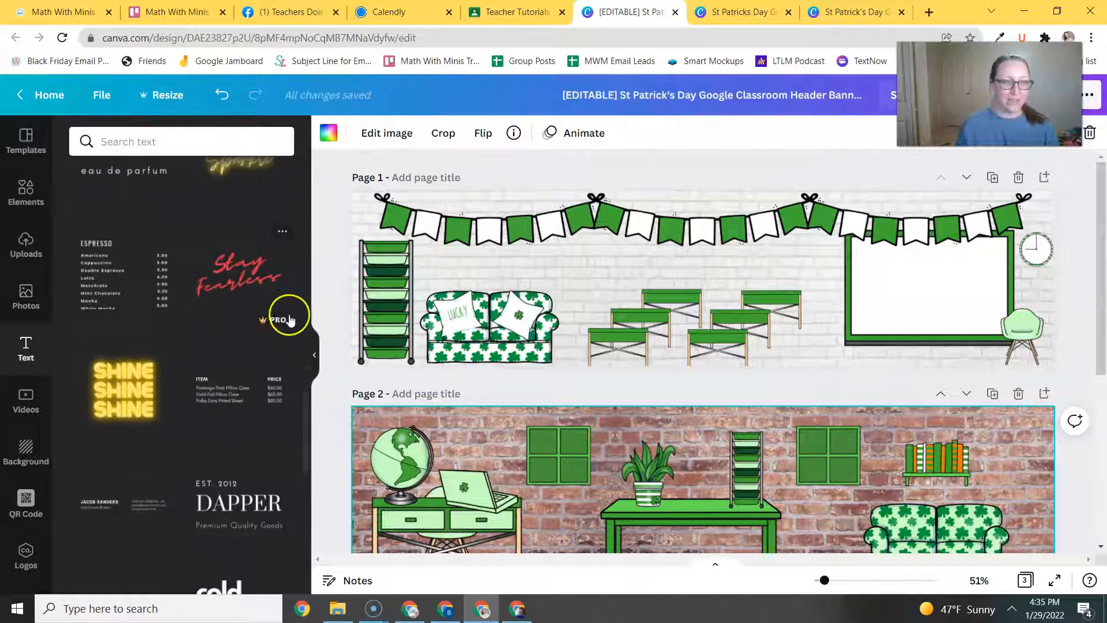
pyautogui.scroll(-2, 265, 326)
pyautogui.scroll(-10, 274, 334)
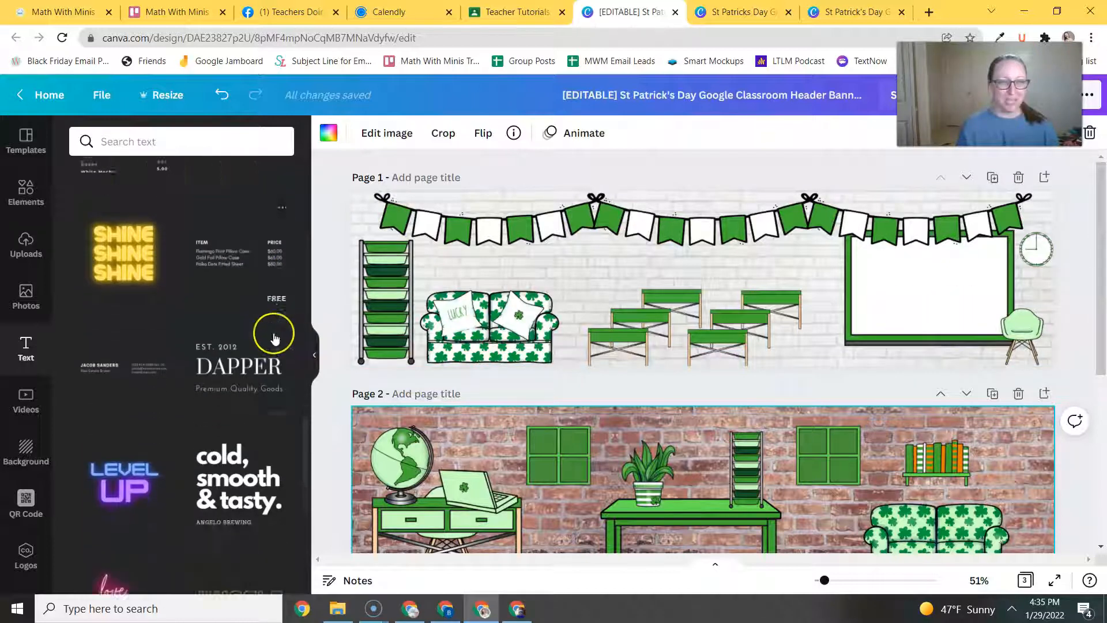
pyautogui.scroll(-5, 220, 376)
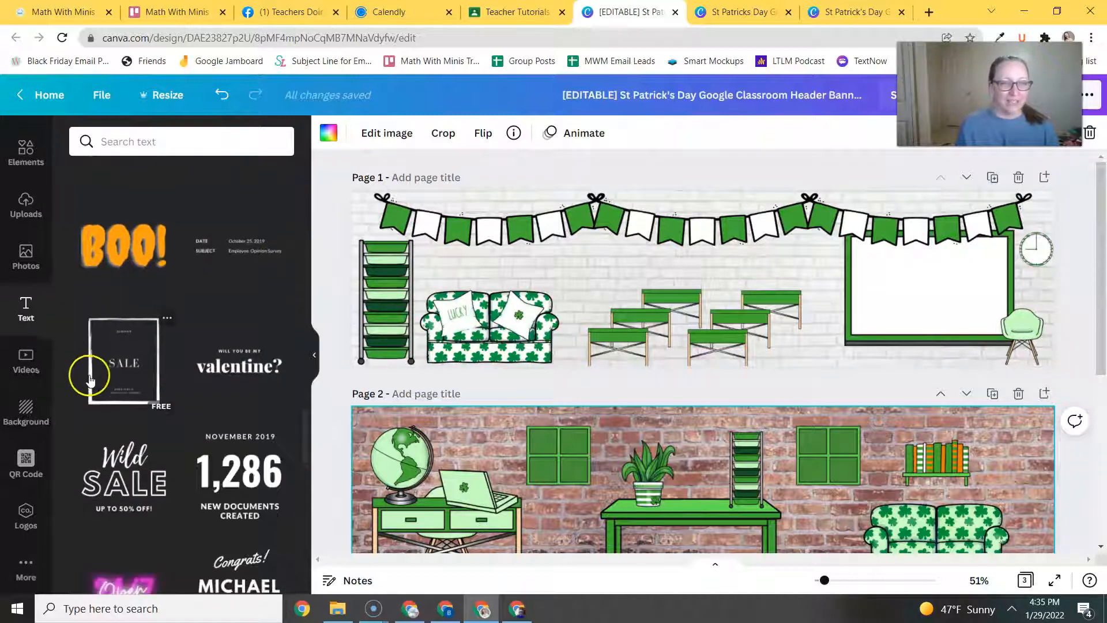
pyautogui.scroll(4, 98, 420)
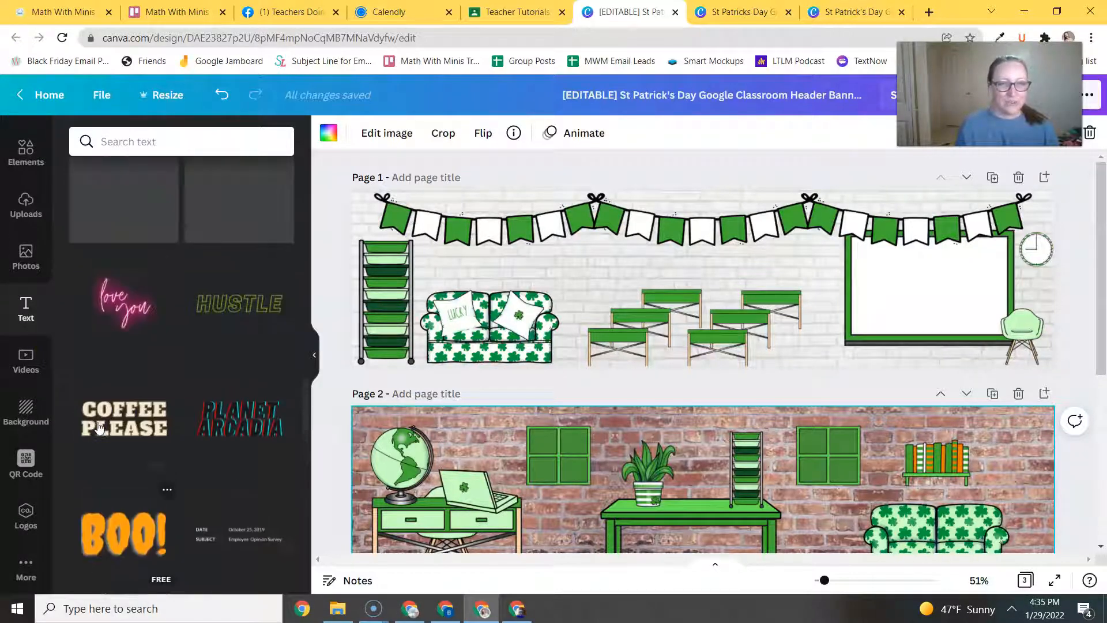
pyautogui.scroll(6, 98, 427)
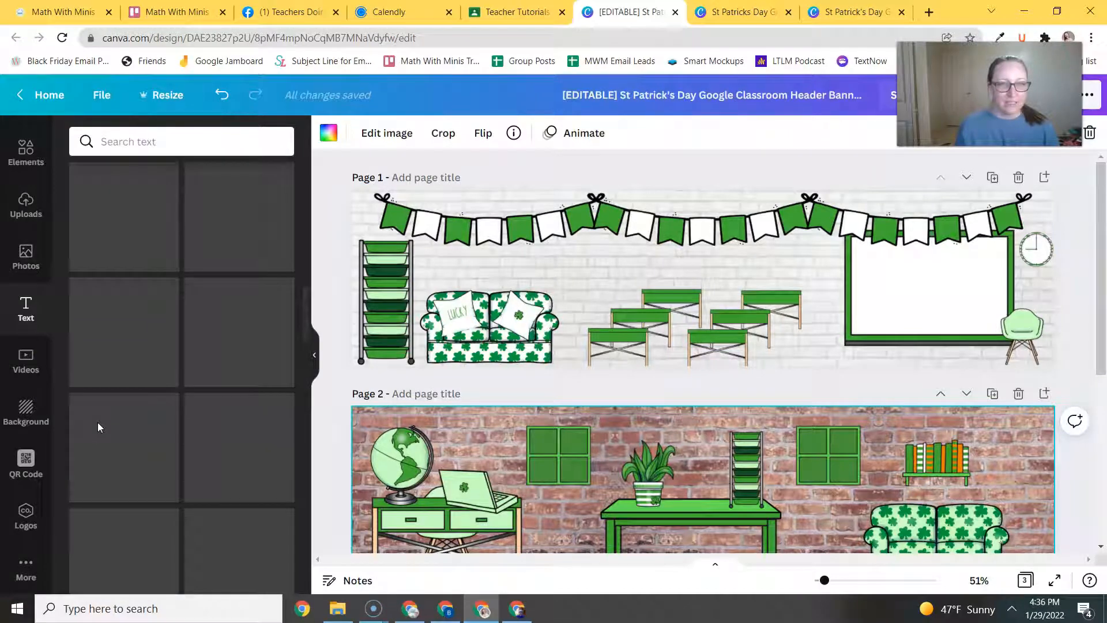
pyautogui.scroll(5, 164, 423)
pyautogui.scroll(8, 167, 427)
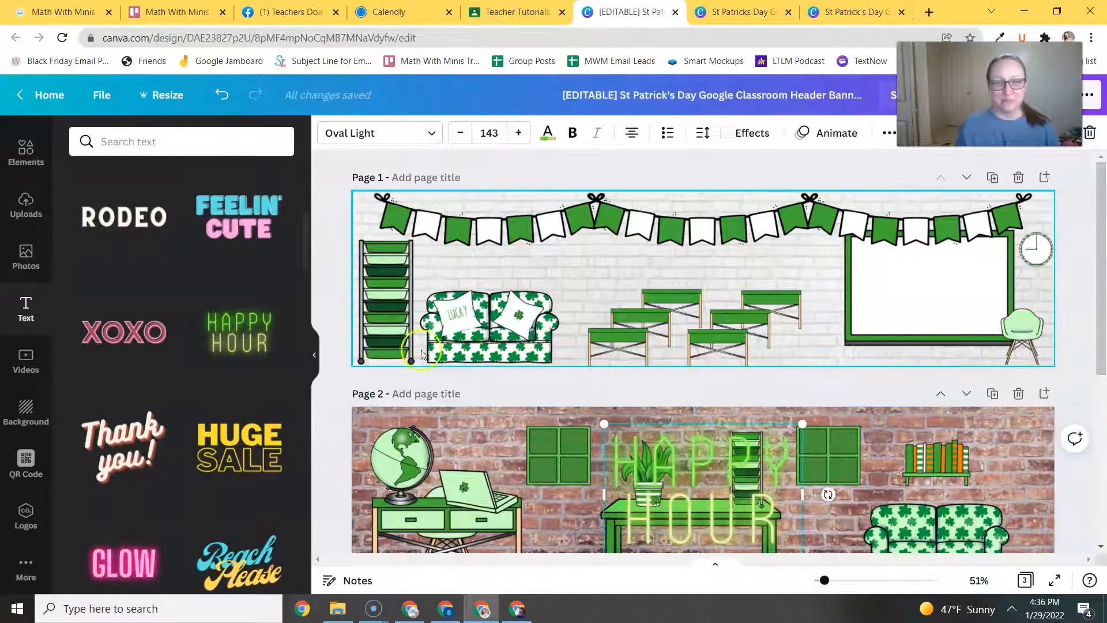
# - Try the HAPPY HOUR font combination, scaled down on page 1's whiteboard, and delete it
pyautogui.moveTo(750, 505); pyautogui.dragTo(877, 279)
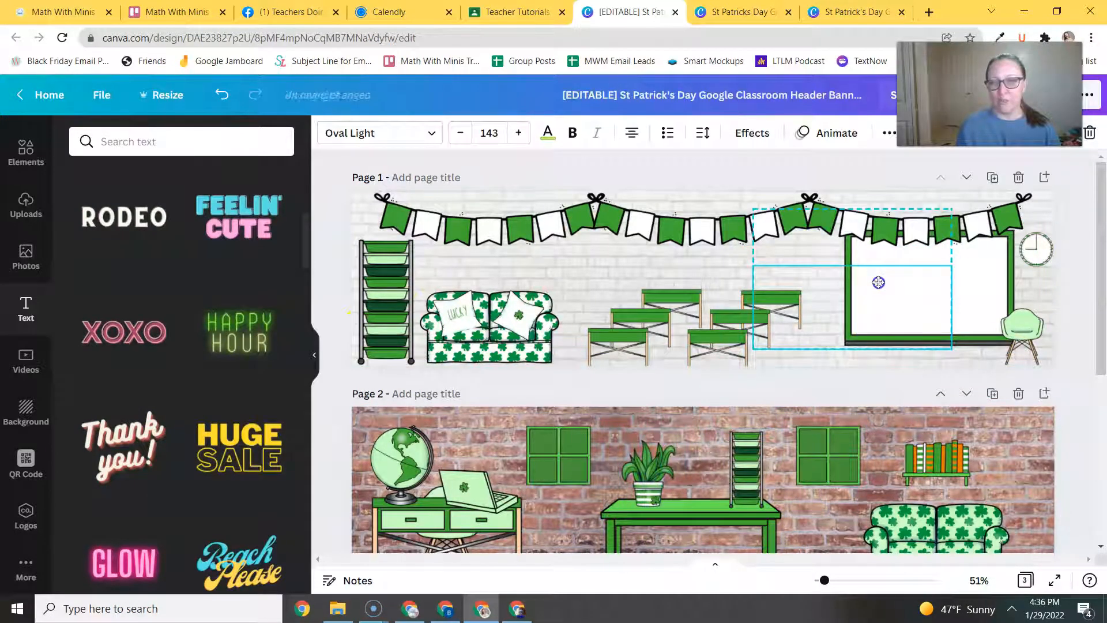
pyautogui.moveTo(752, 206); pyautogui.dragTo(908, 285)
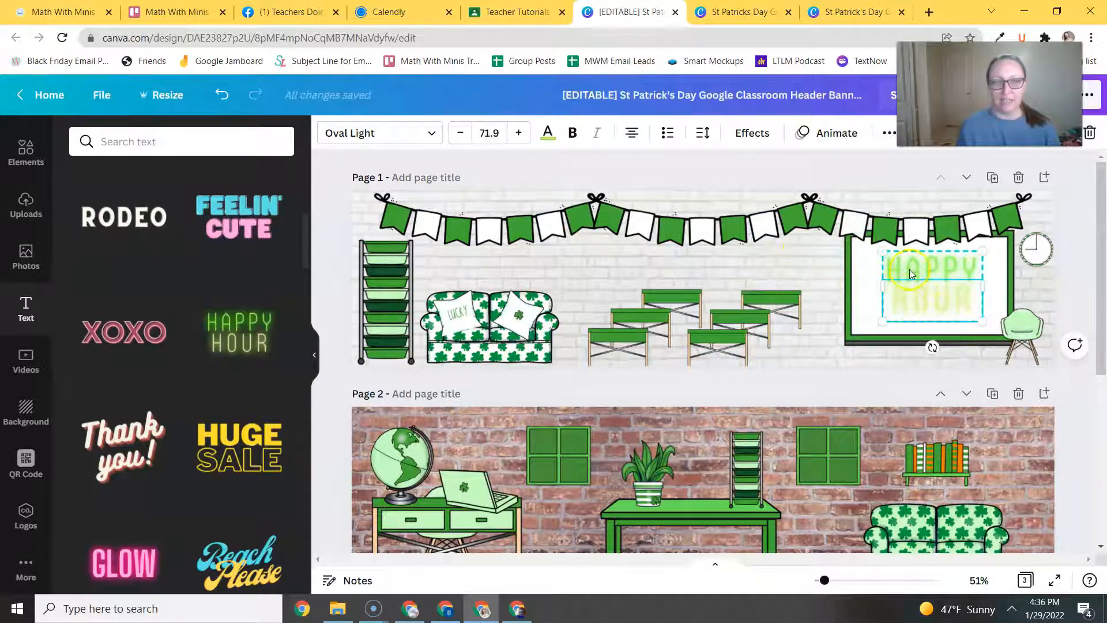
pyautogui.click(923, 301)
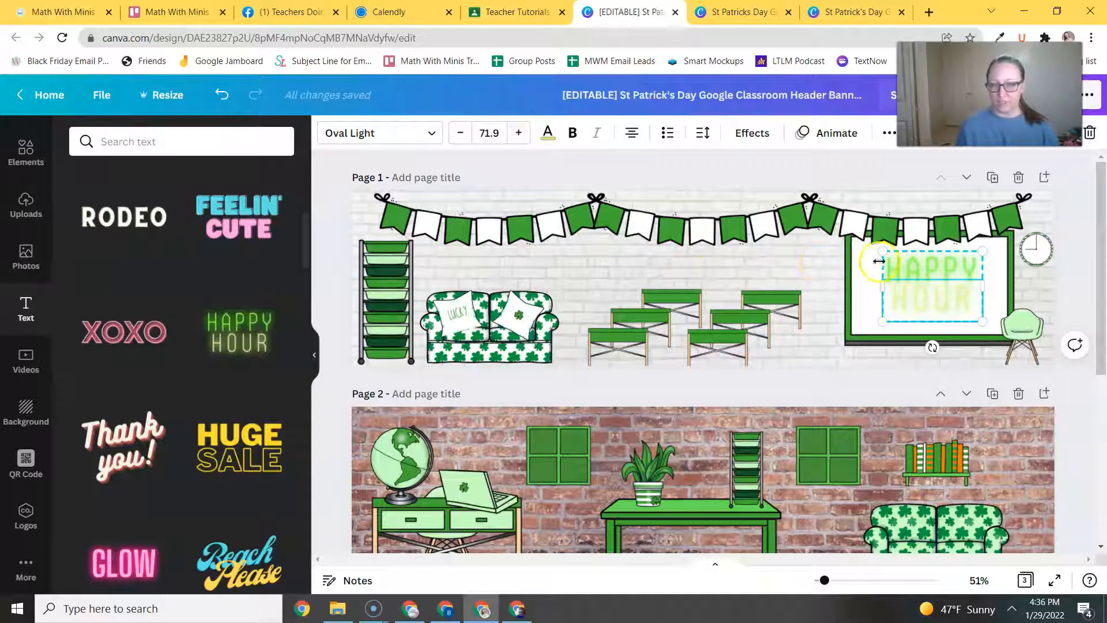
pyautogui.click(893, 280)
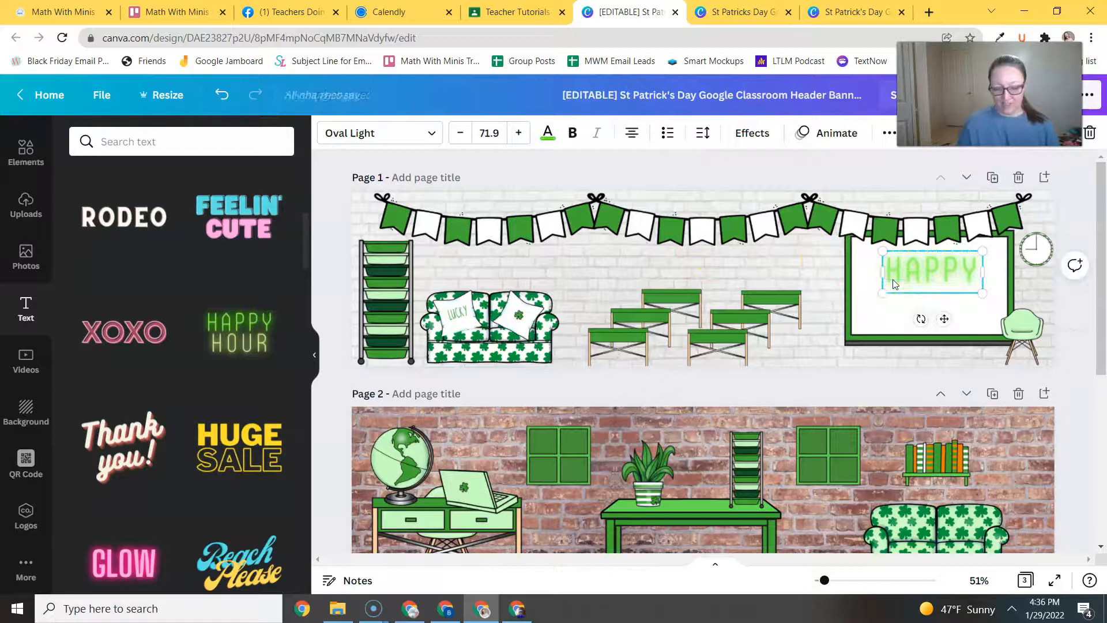
pyautogui.press('Delete')
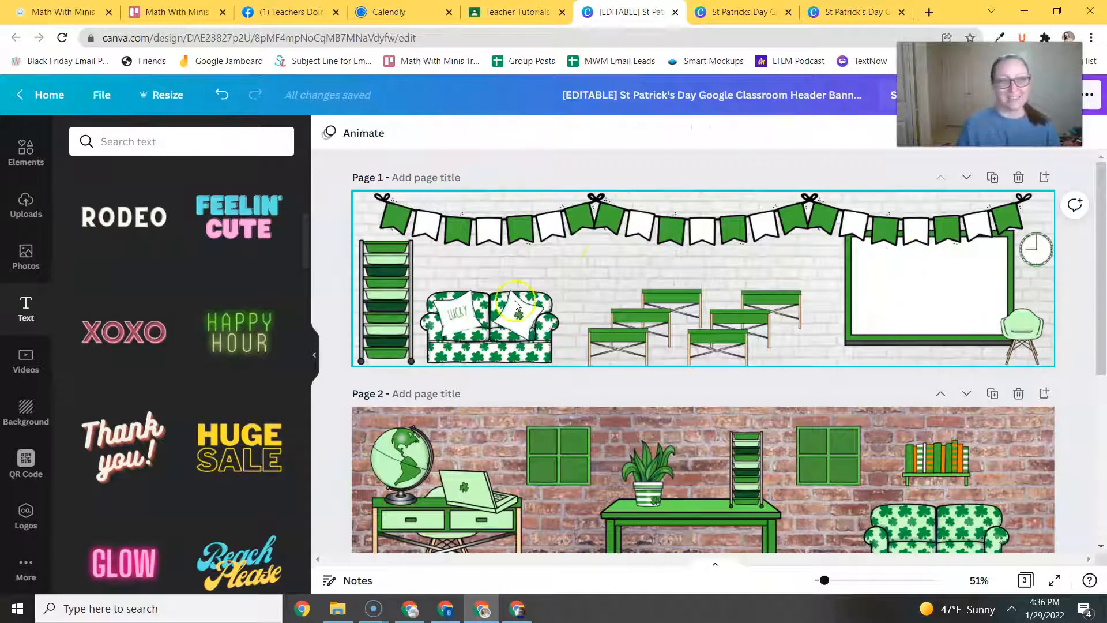
# - Look further through the font combinations for other lettering styles
pyautogui.scroll(-8, 115, 323)
pyautogui.scroll(-2, 219, 439)
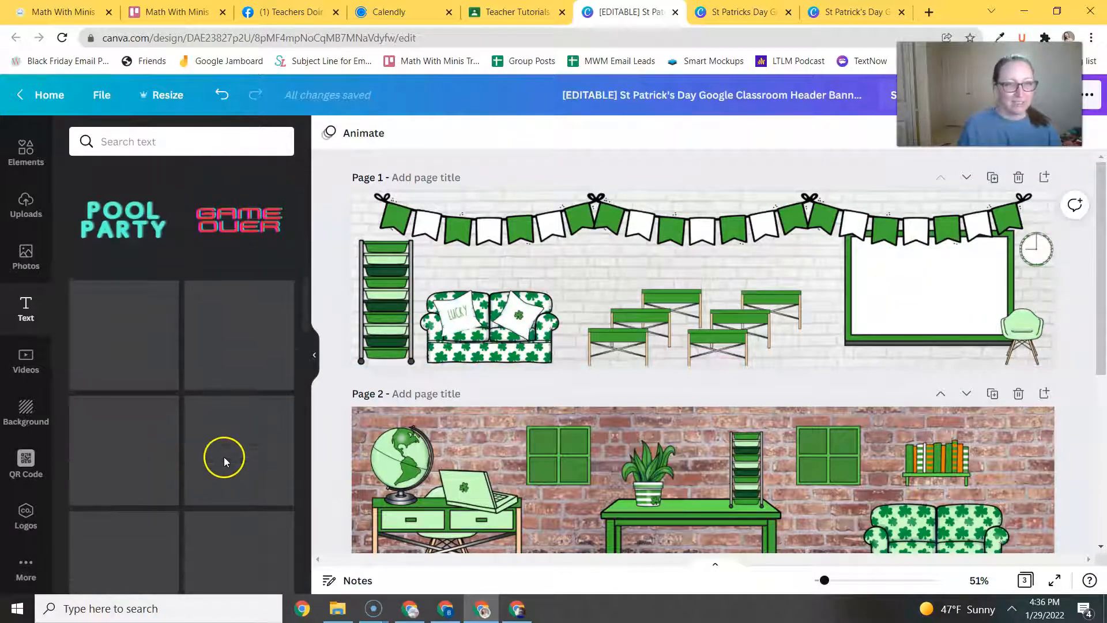
pyautogui.scroll(-4, 262, 406)
pyautogui.scroll(-10, 261, 406)
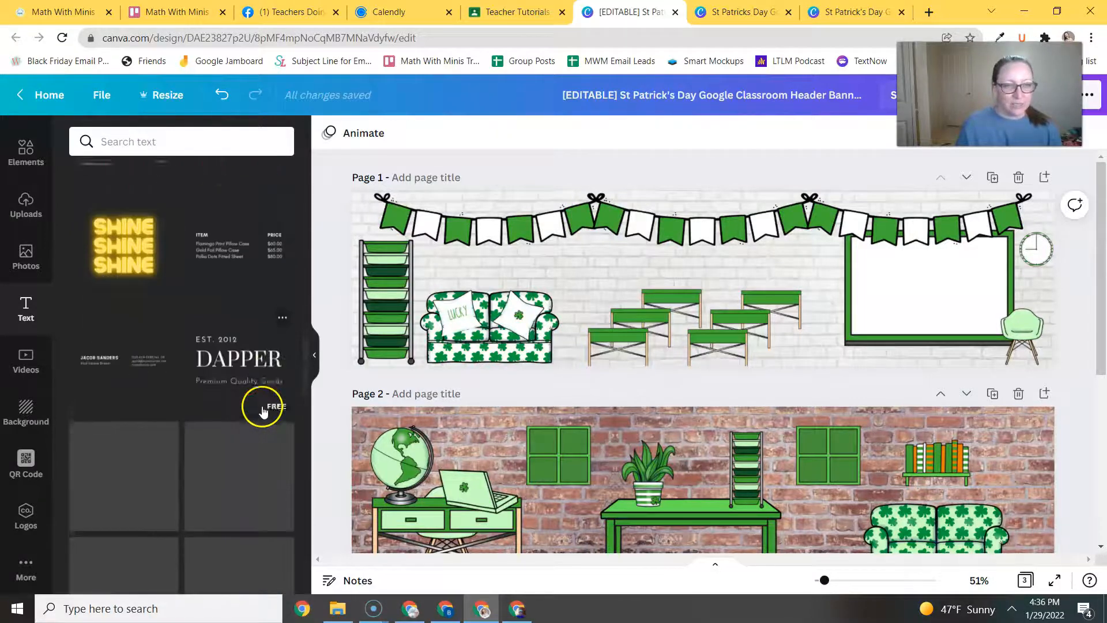
pyautogui.scroll(-9, 244, 450)
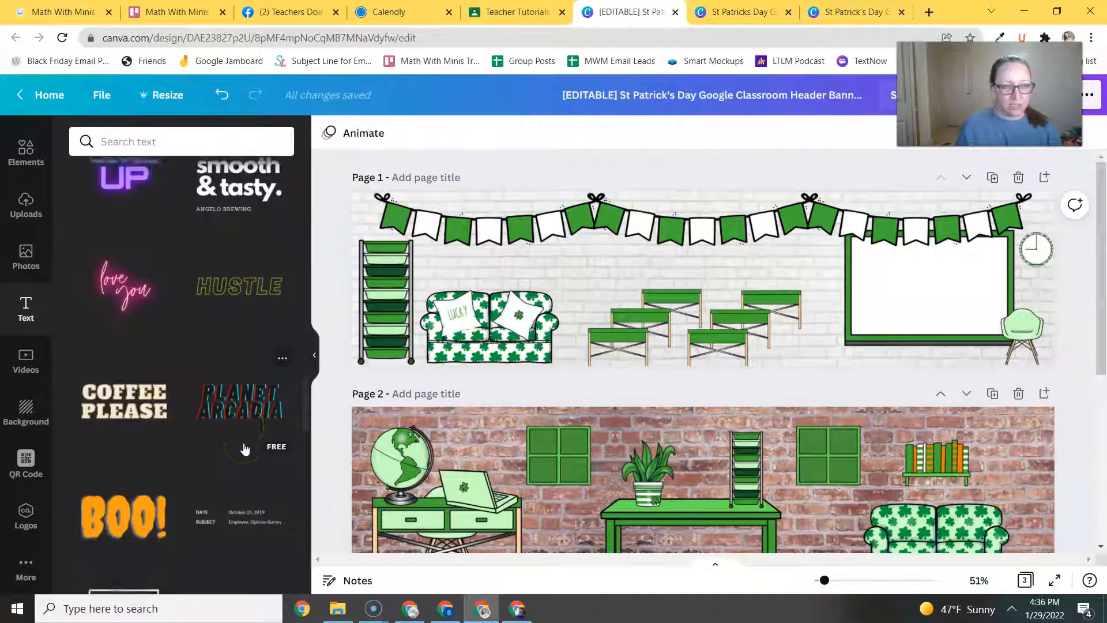
pyautogui.scroll(-8, 234, 490)
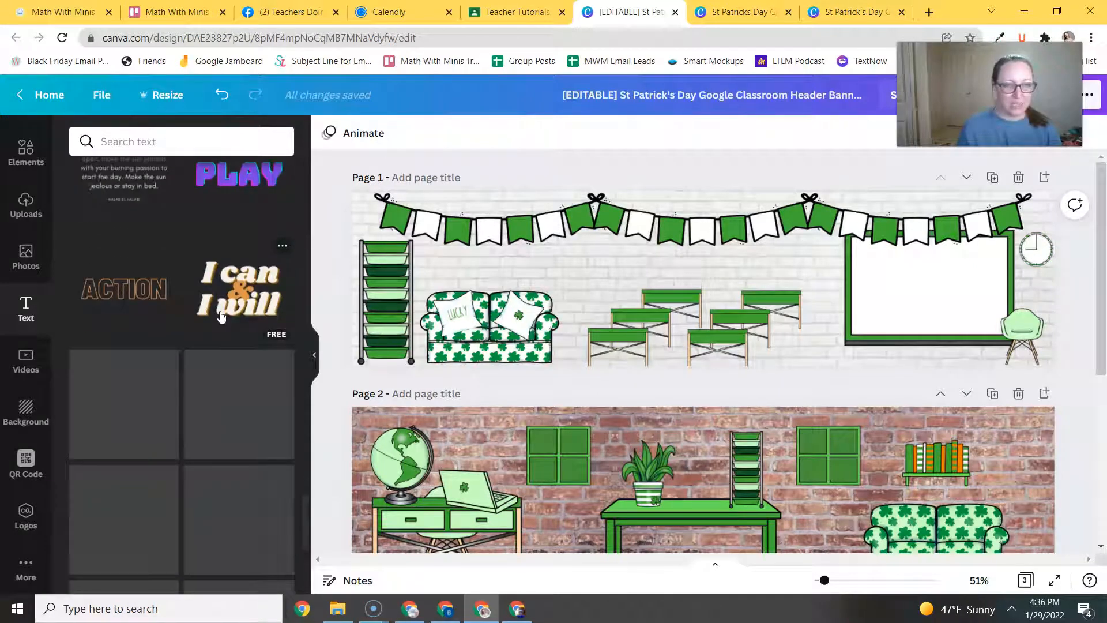
pyautogui.scroll(-4, 205, 335)
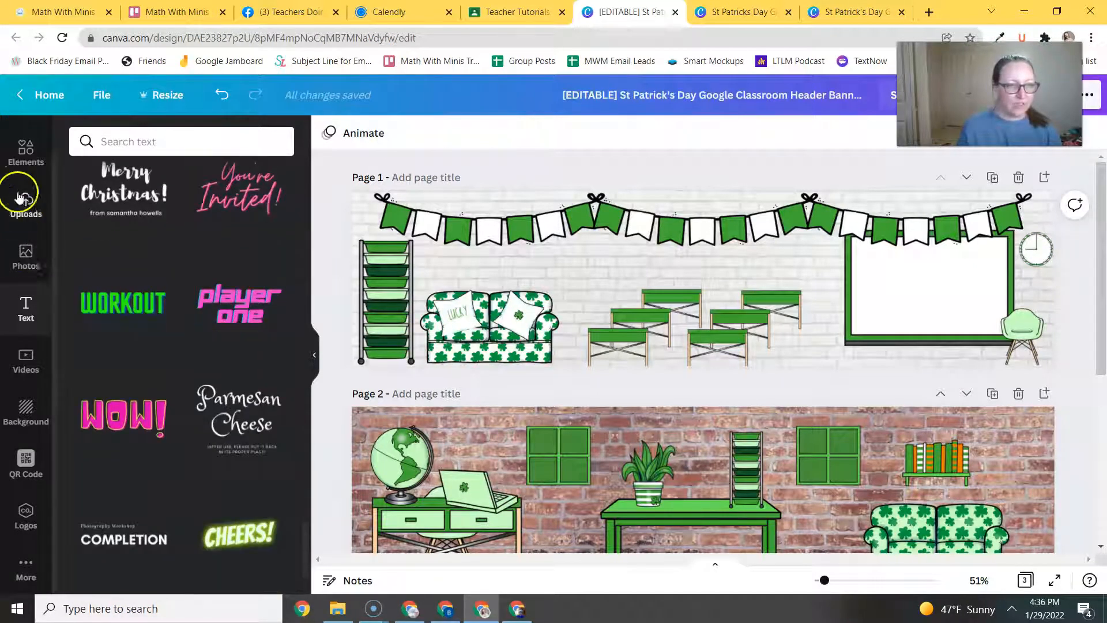
# - Search the text library for "benedict" and add a text box in the Benedict font to page 1
pyautogui.click(142, 151)
pyautogui.write('benedict')
pyautogui.press('Return')
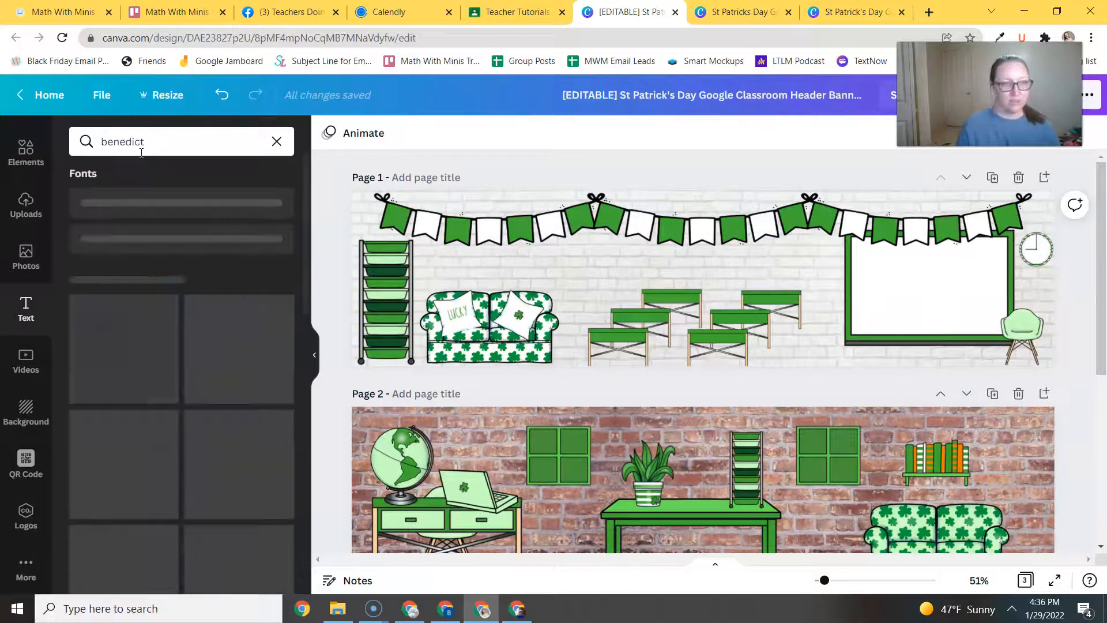
pyautogui.click(119, 207)
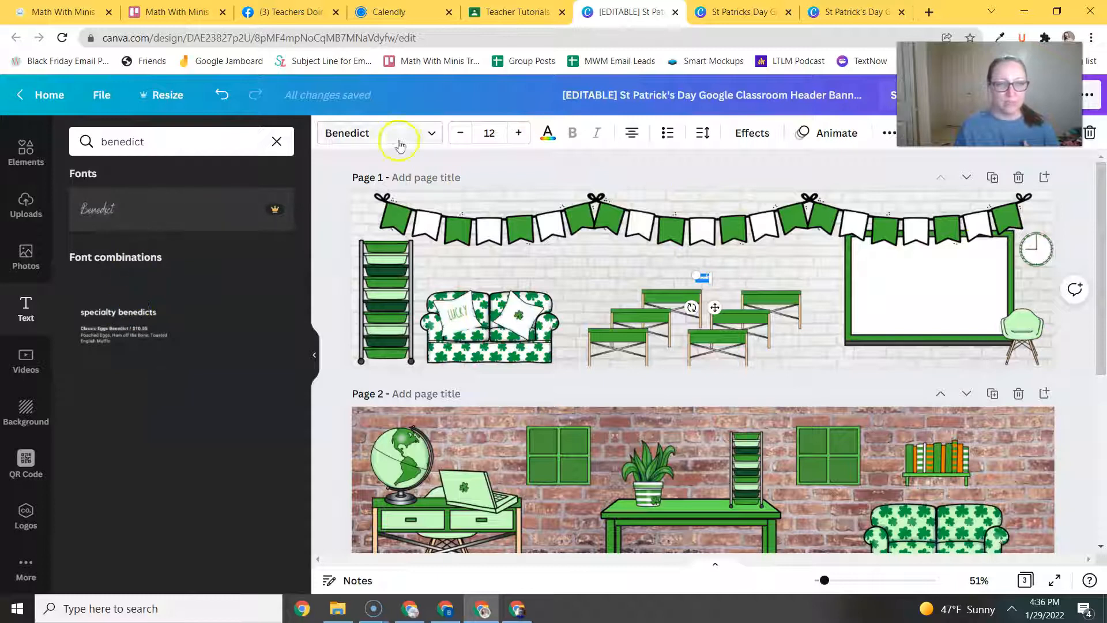
# - Move the small Benedict text box onto page 1's whiteboard and enlarge it to a font size of about 80.6
pyautogui.click(919, 289)
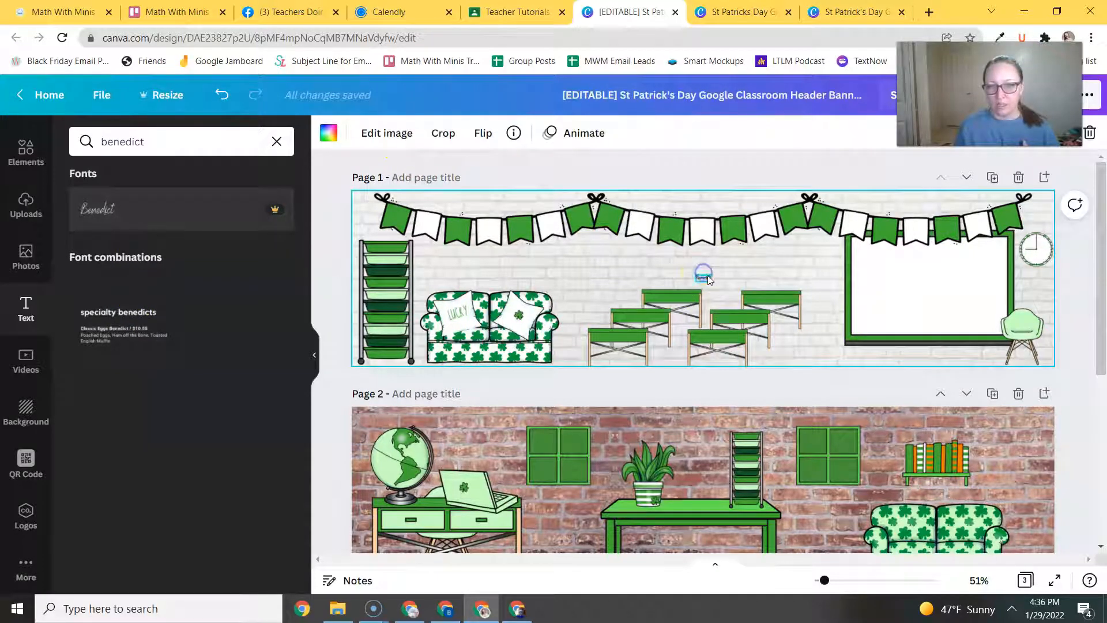
pyautogui.click(709, 279)
pyautogui.moveTo(694, 269); pyautogui.dragTo(1008, 313)
pyautogui.moveTo(957, 280); pyautogui.dragTo(934, 278)
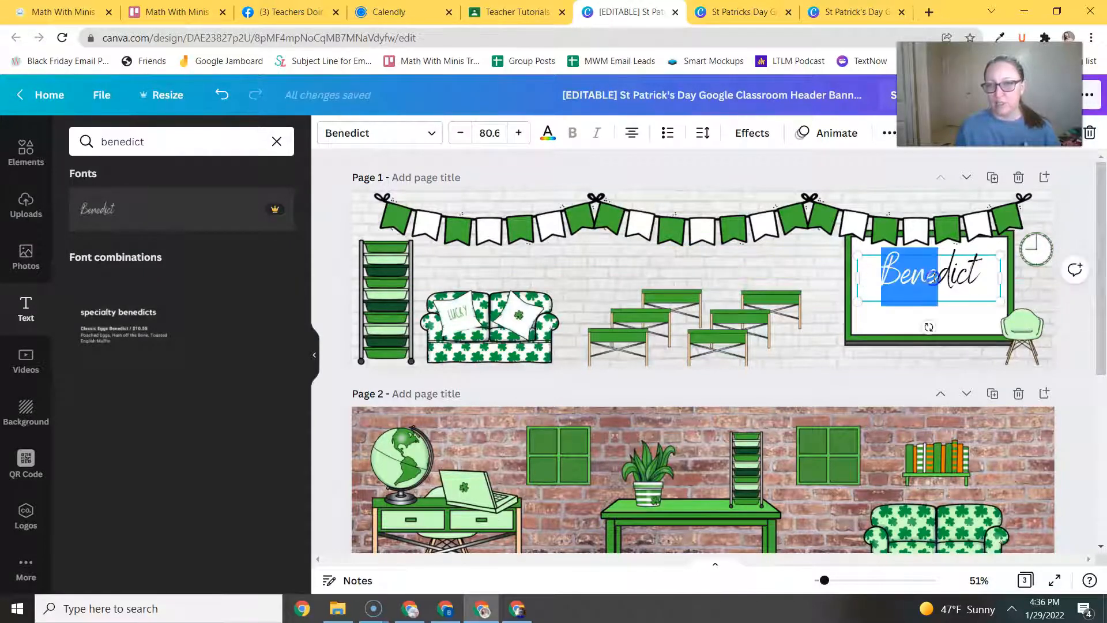
# - Replace the whiteboard's placeholder text with "Happy St. Patrick's Day!"
pyautogui.doubleClick(932, 278)
pyautogui.write('Happy St. pa')
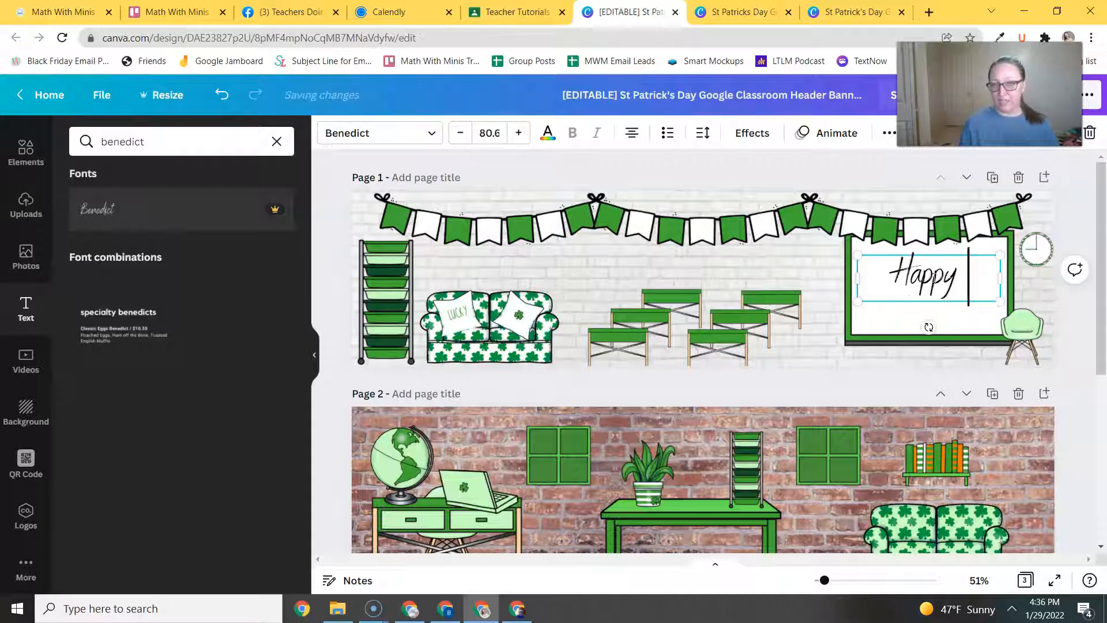
pyautogui.press('BackSpace')
pyautogui.press('BackSpace')
pyautogui.write("Patrick's Day!")
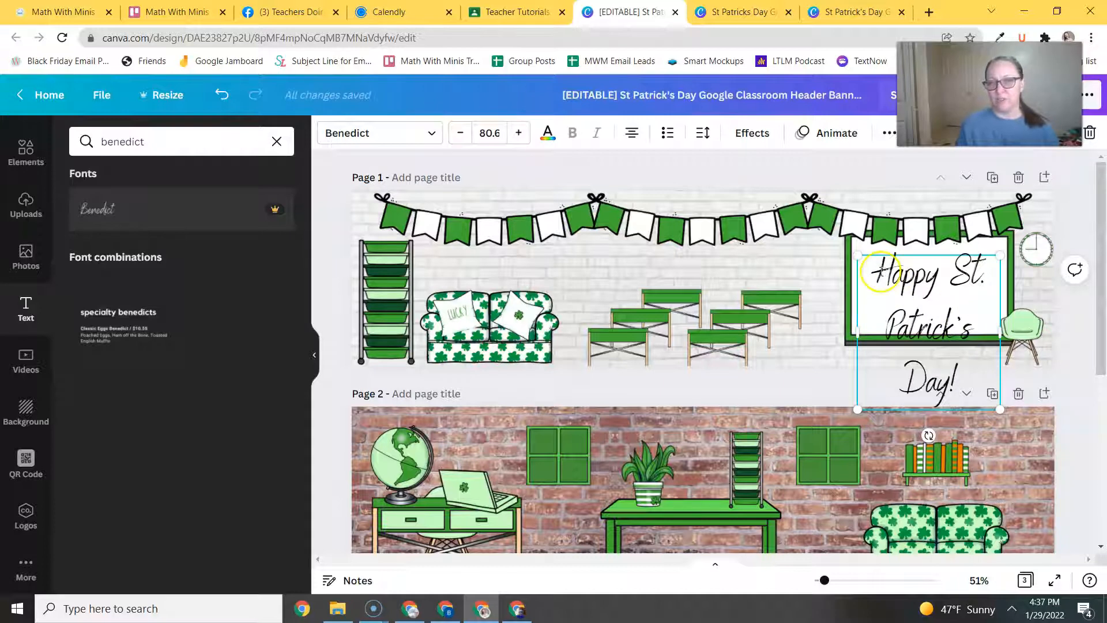
# - Reduce the font size of the whole greeting to 65.6 so it fits on two lines
pyautogui.moveTo(870, 262); pyautogui.dragTo(963, 382)
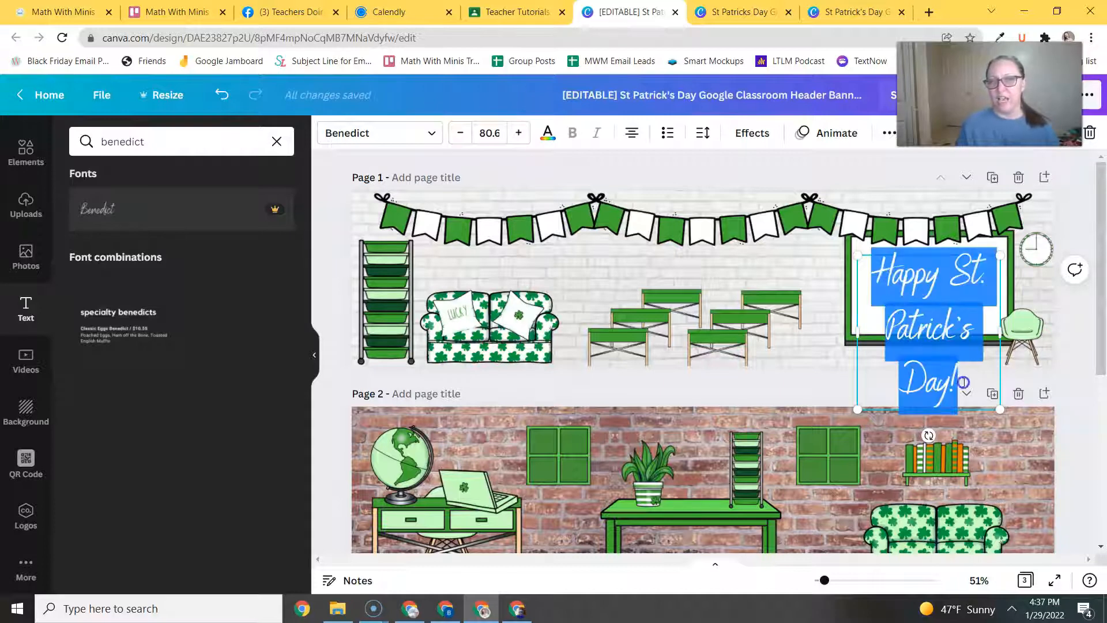
pyautogui.click(461, 133)
pyautogui.click(460, 133)
pyautogui.click(461, 133)
pyautogui.click(460, 134)
pyautogui.click(460, 133)
pyautogui.click(461, 134)
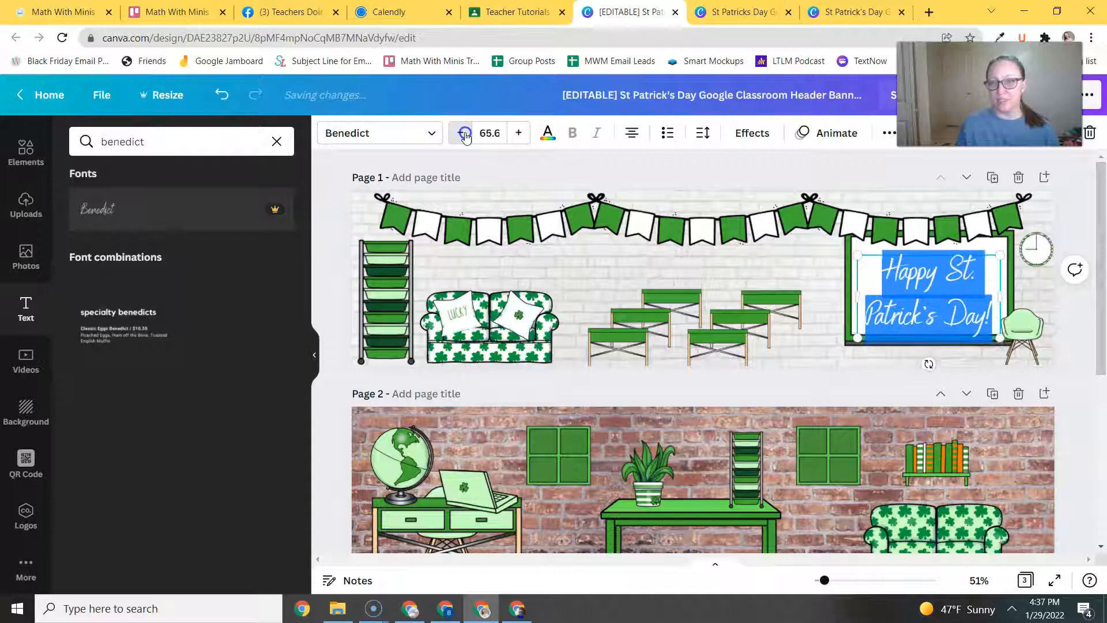
# - Widen the greeting's text box slightly, scale it to font size 65.4, and center it inside the whiteboard
pyautogui.moveTo(854, 295)
pyautogui.mouseDown()
pyautogui.moveTo(762, 297)
pyautogui.moveTo(846, 296)
pyautogui.mouseUp()
pyautogui.moveTo(845, 257)
pyautogui.mouseDown()
pyautogui.moveTo(819, 216)
pyautogui.moveTo(677, 184)
pyautogui.moveTo(932, 292)
pyautogui.moveTo(848, 254)
pyautogui.mouseUp()
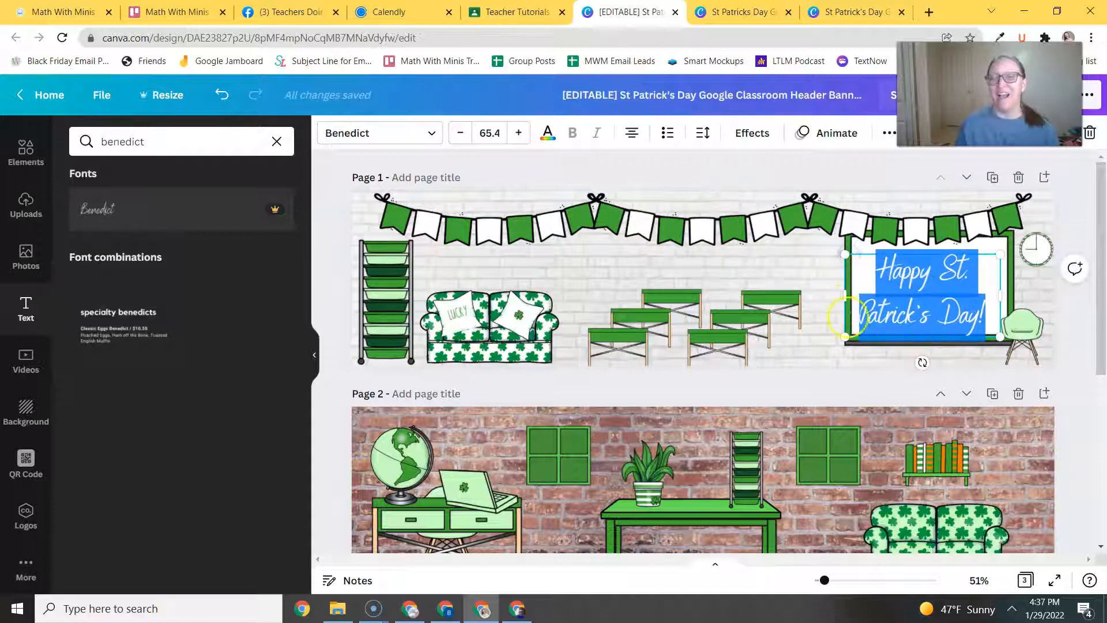
pyautogui.click(776, 312)
pyautogui.click(902, 298)
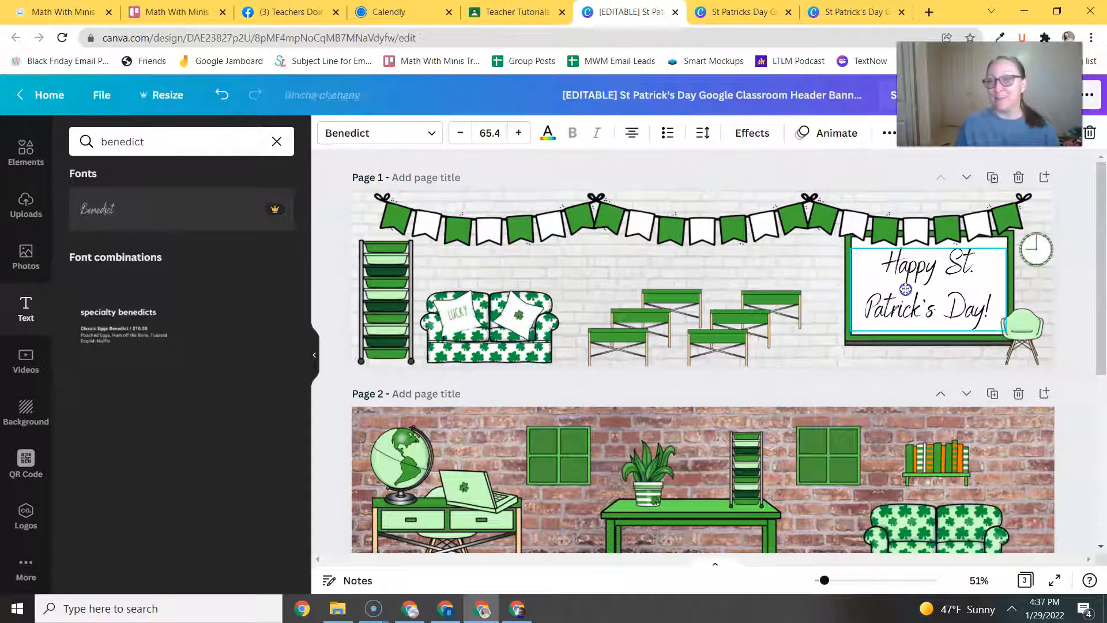
pyautogui.click(813, 302)
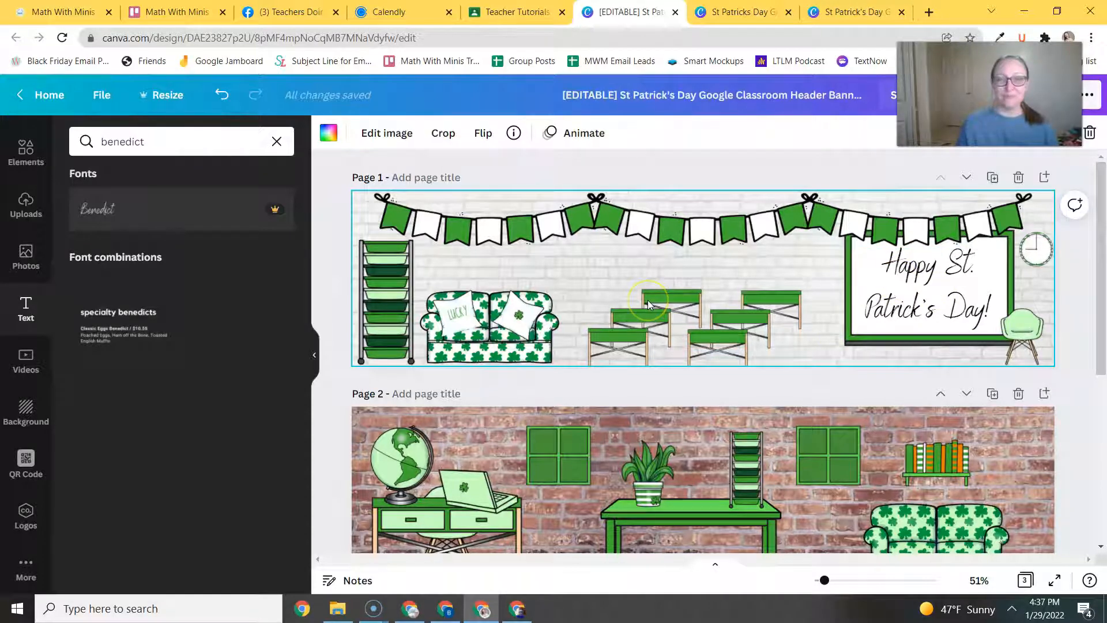
pyautogui.moveTo(946, 95); pyautogui.dragTo(810, 95)
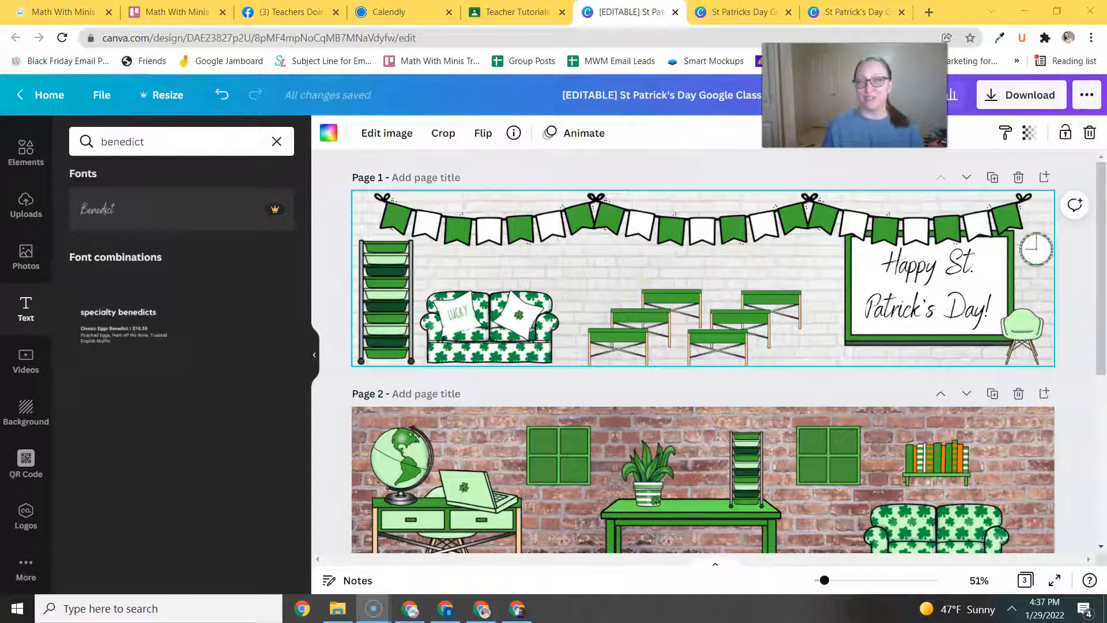
# - Download only page 1 of the banner design as a PNG
pyautogui.click(1025, 99)
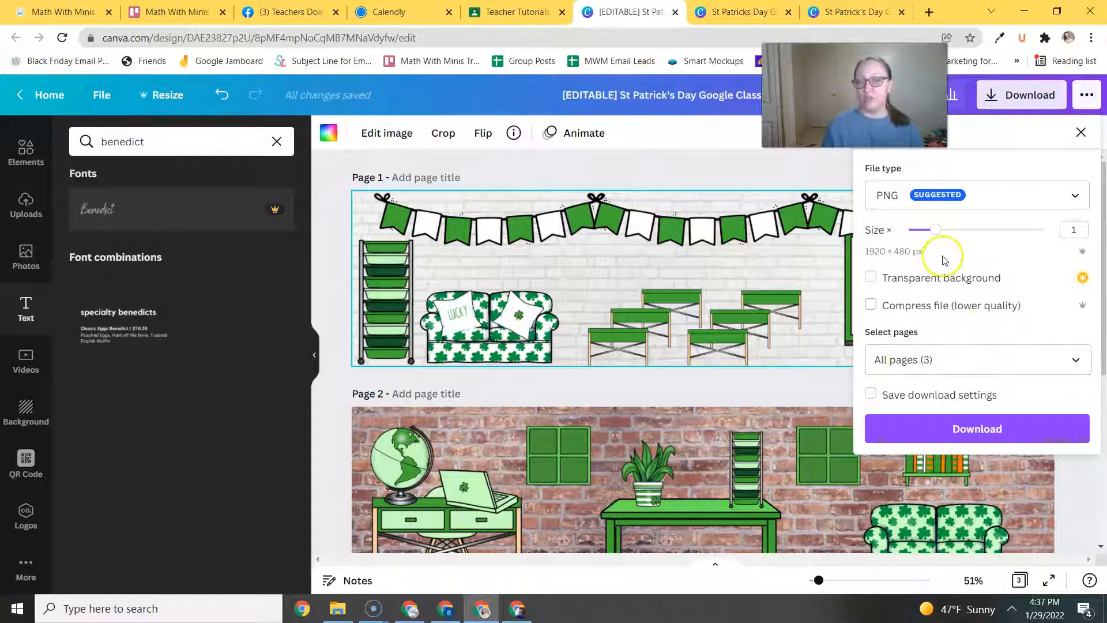
pyautogui.click(907, 359)
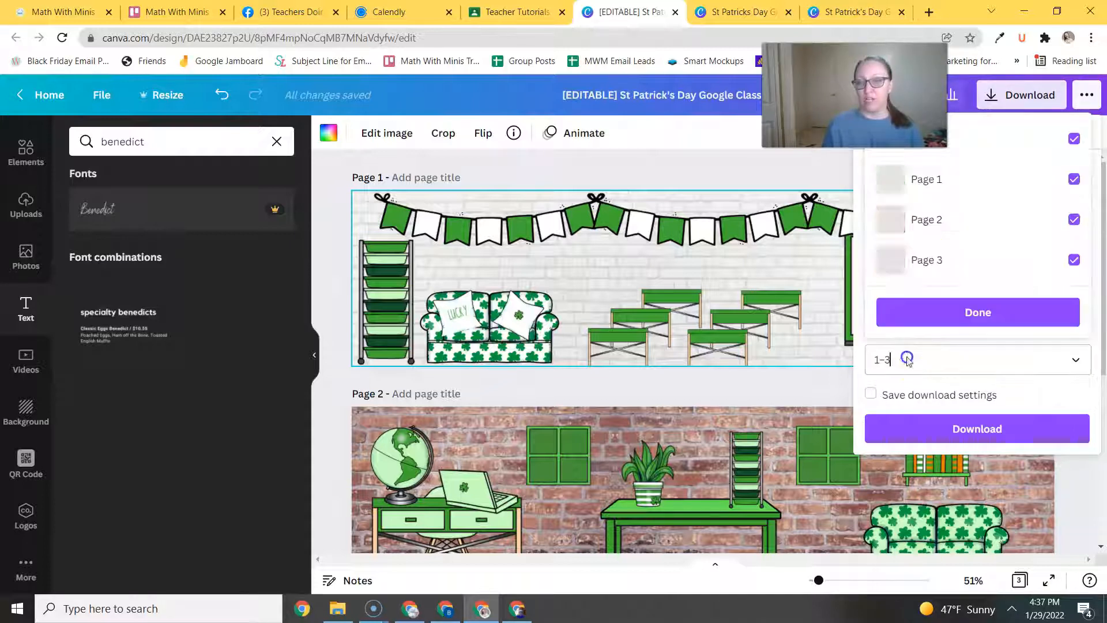
pyautogui.click(990, 125)
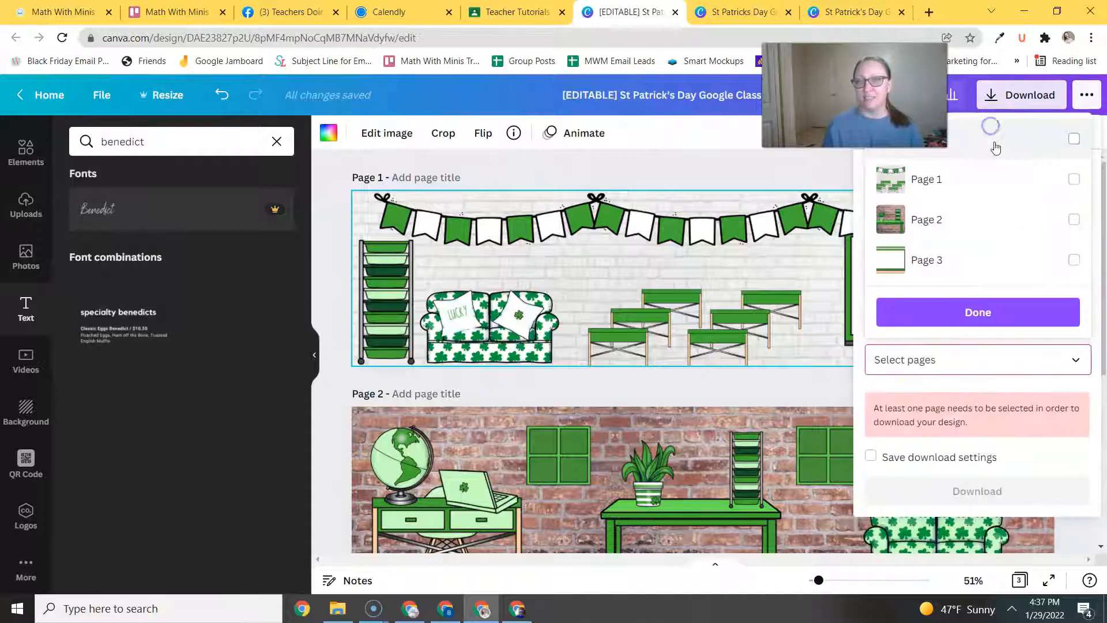
pyautogui.click(924, 179)
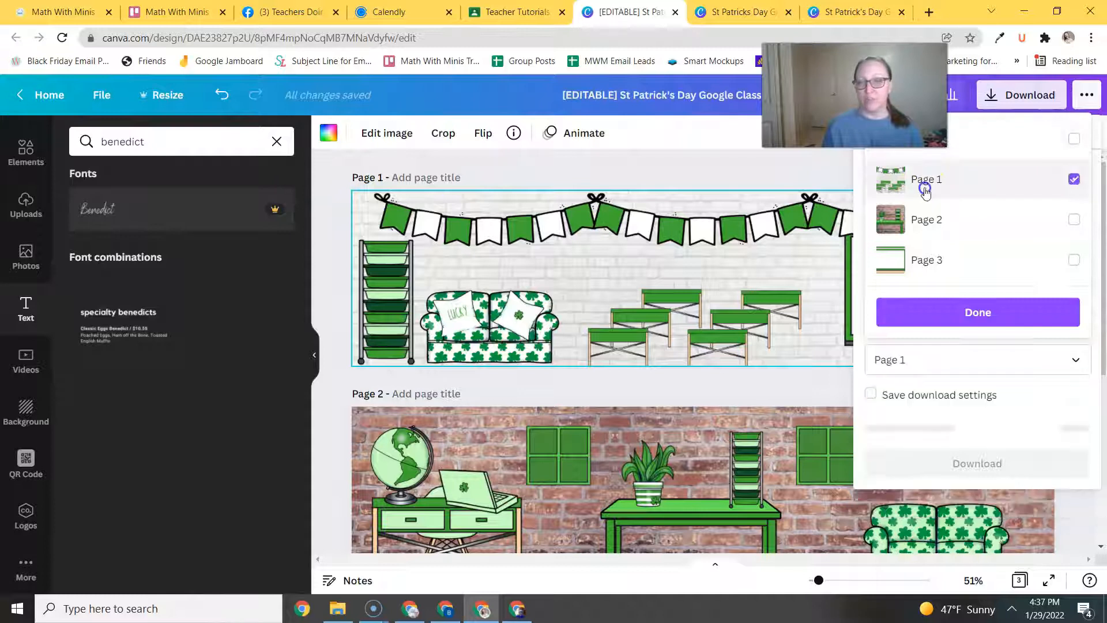
pyautogui.click(959, 311)
pyautogui.click(974, 424)
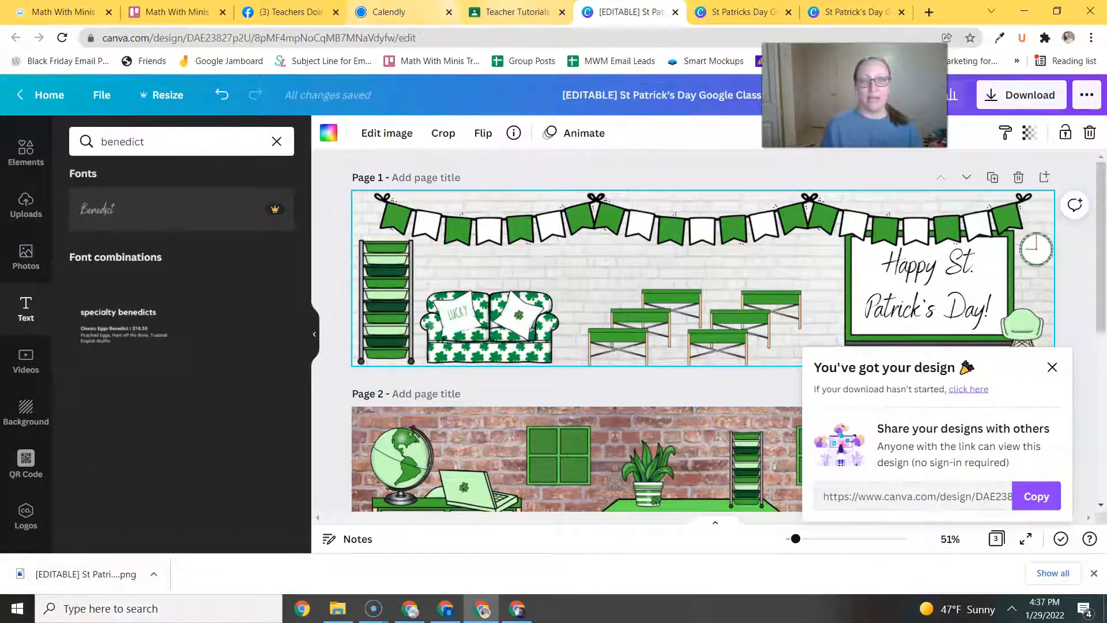
# - Switch to the Teacher Tutorials class in Google Classroom and upload "[EDITABLE] St Patrick's Day Google Classroom Header Banners Set 1" from Downloads as its theme photo
pyautogui.click(513, 12)
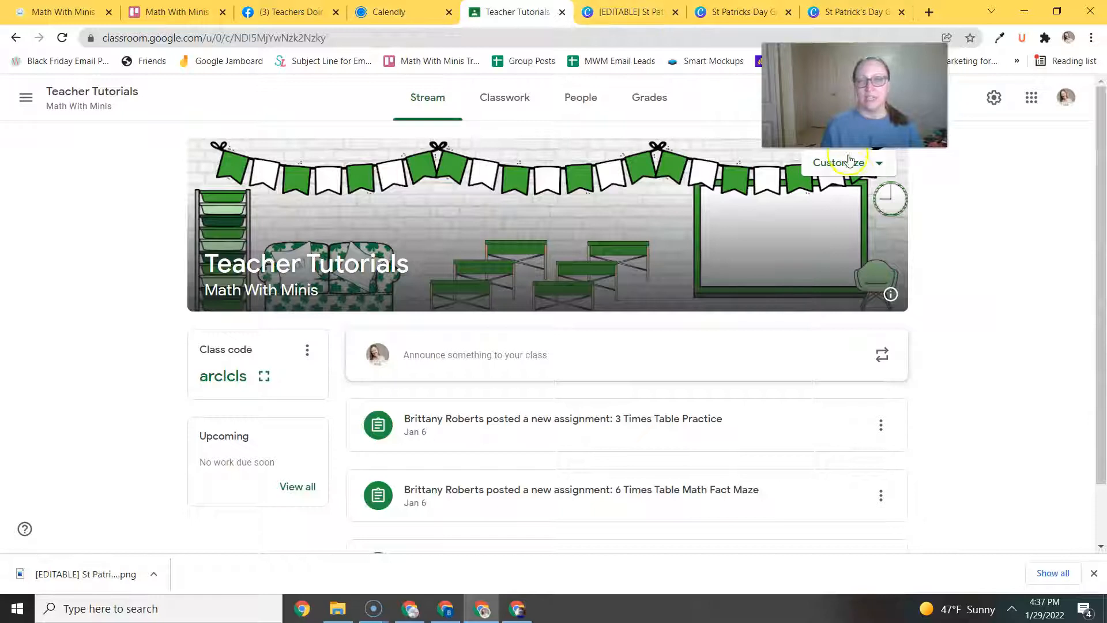
pyautogui.moveTo(834, 132); pyautogui.dragTo(962, 122)
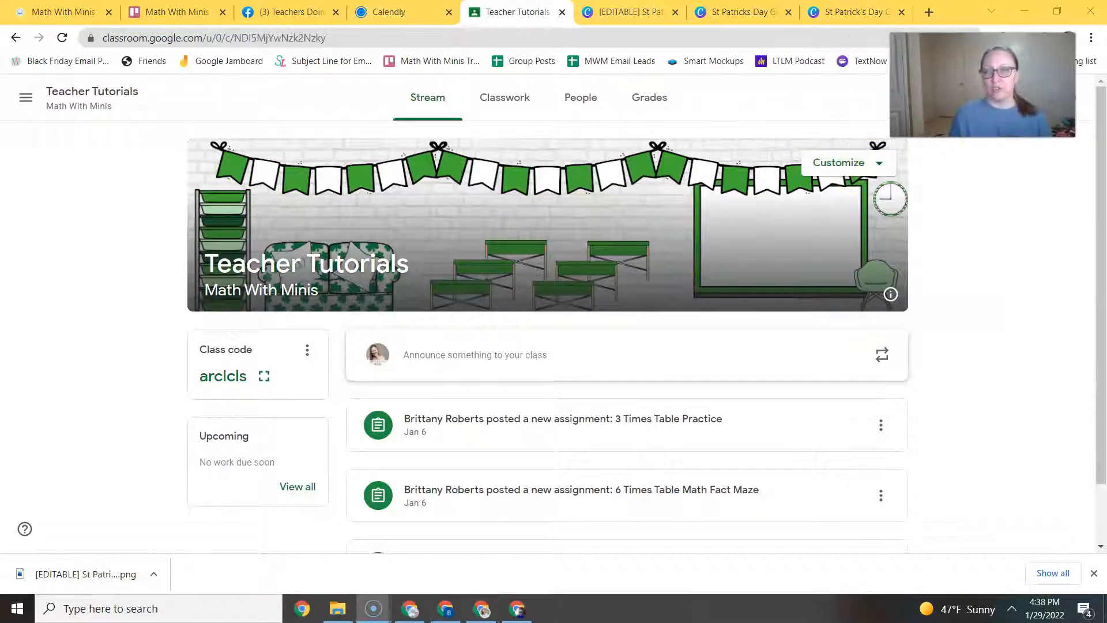
pyautogui.click(865, 163)
pyautogui.click(820, 194)
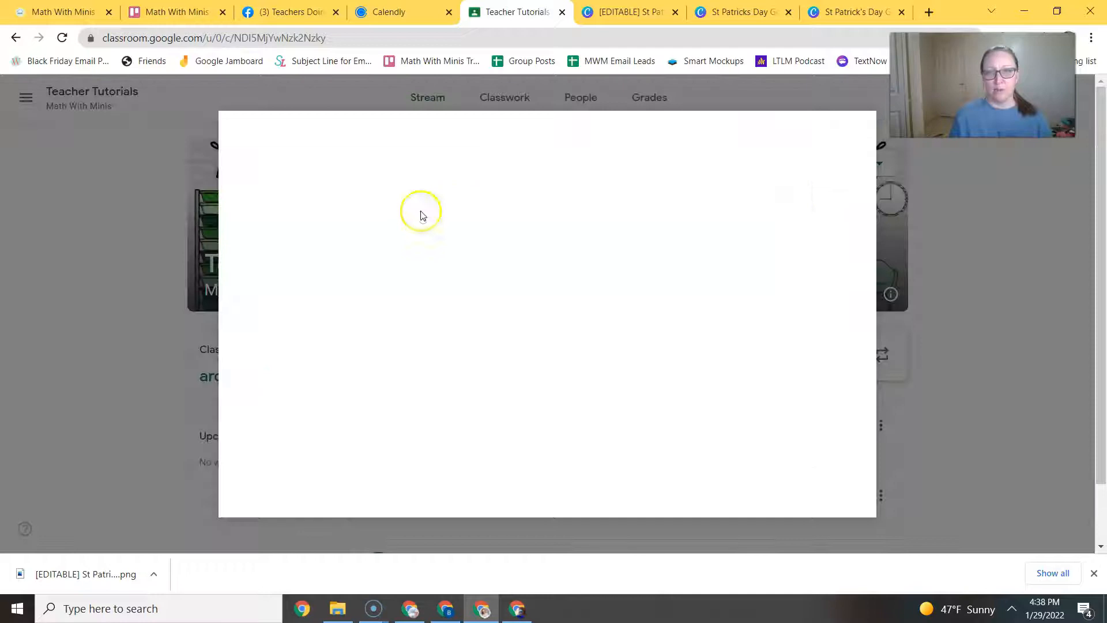
pyautogui.click(515, 395)
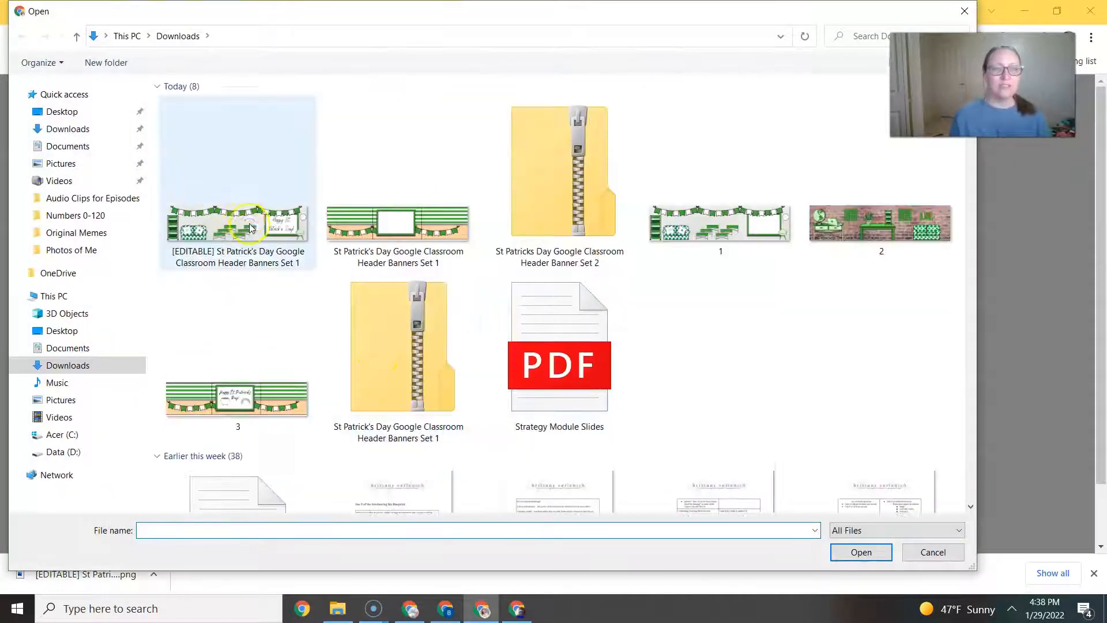
pyautogui.click(203, 207)
pyautogui.click(859, 552)
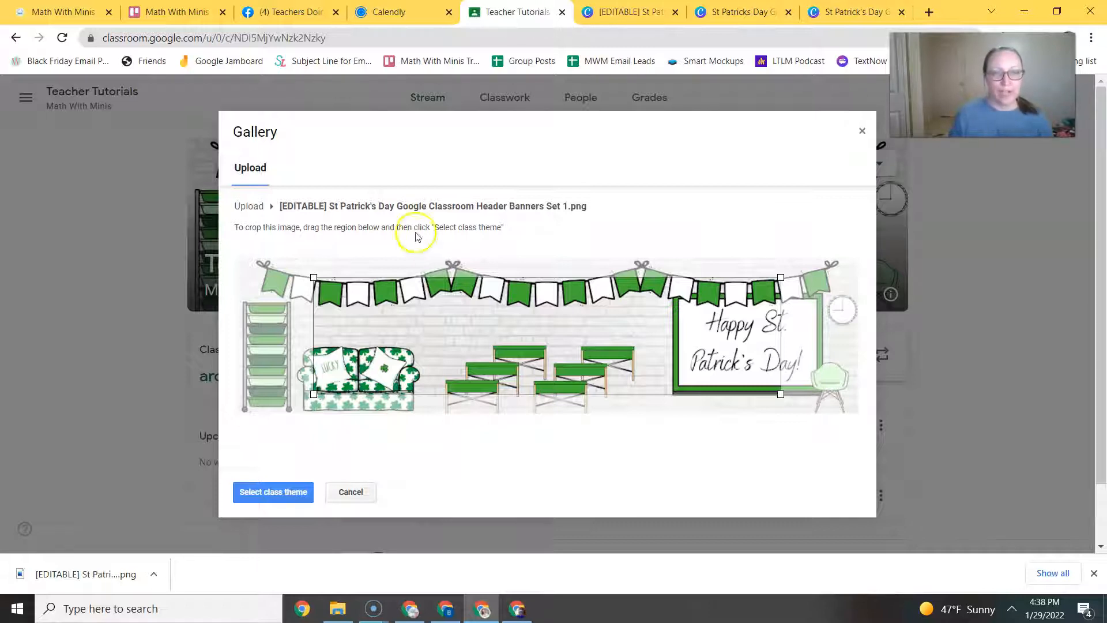
# - Expand the crop region to cover the entire banner image and apply it as the class theme
pyautogui.moveTo(314, 277); pyautogui.dragTo(220, 236)
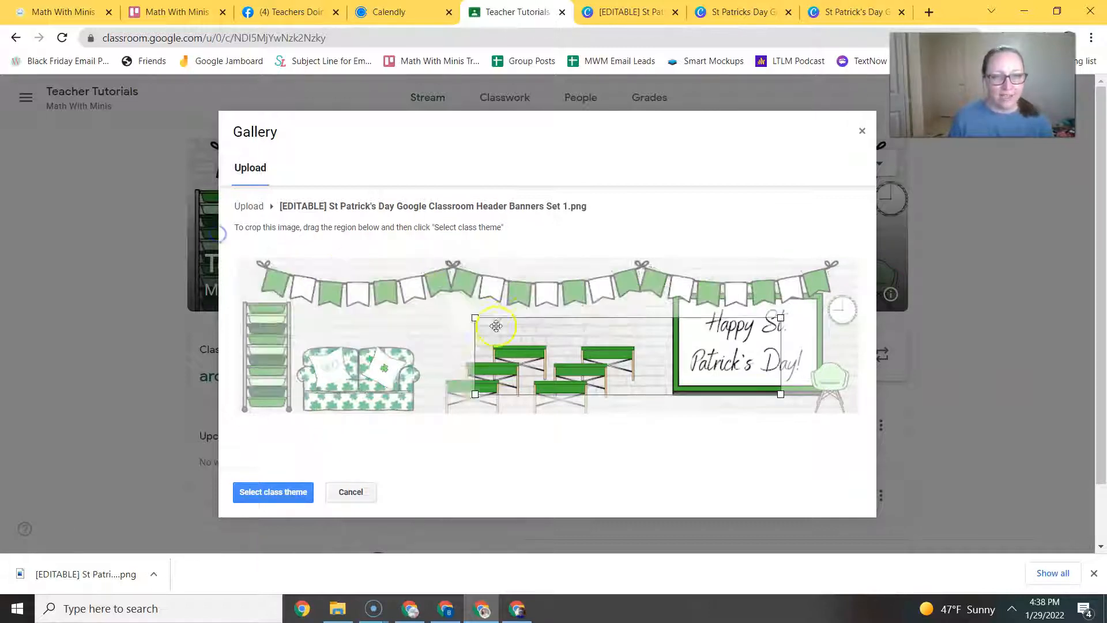
pyautogui.moveTo(781, 395); pyautogui.dragTo(874, 415)
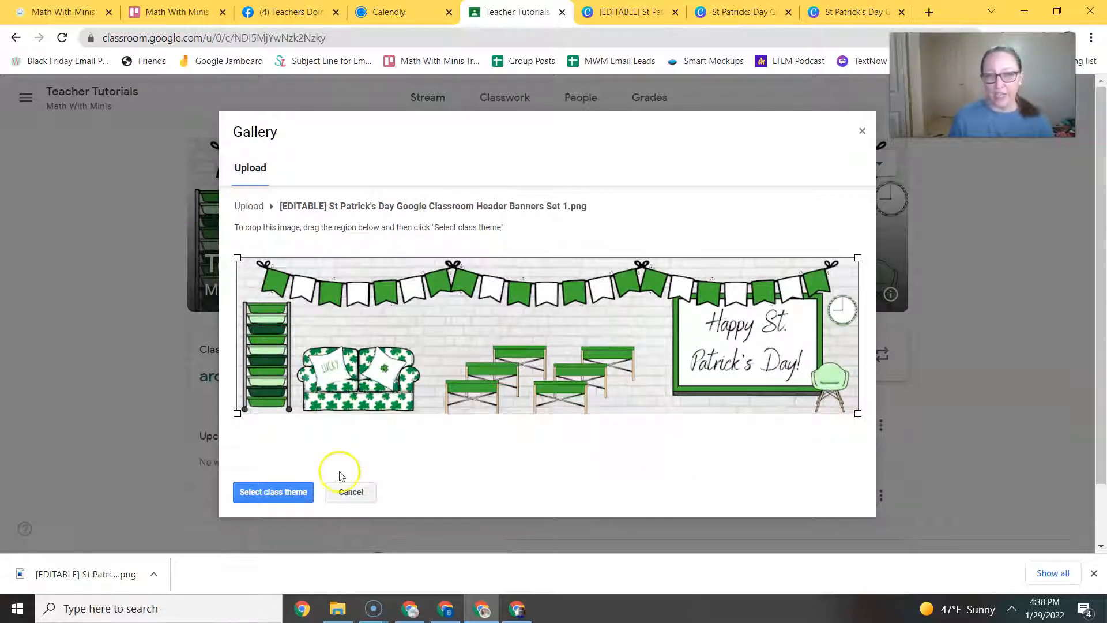
pyautogui.click(276, 492)
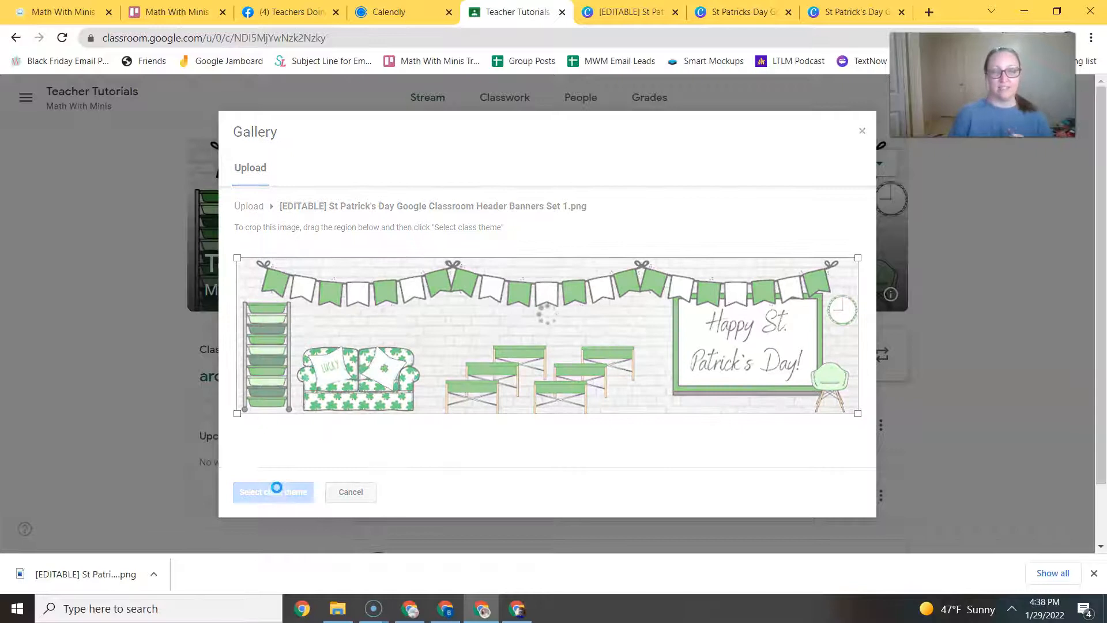